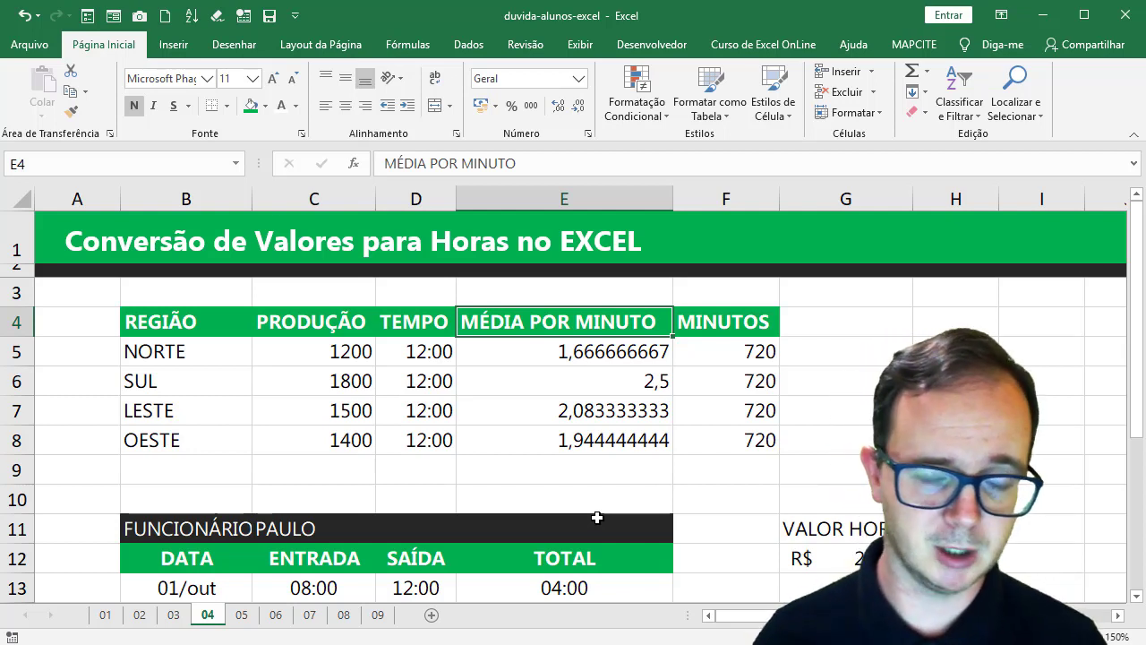
click(198, 331)
click(322, 329)
click(438, 324)
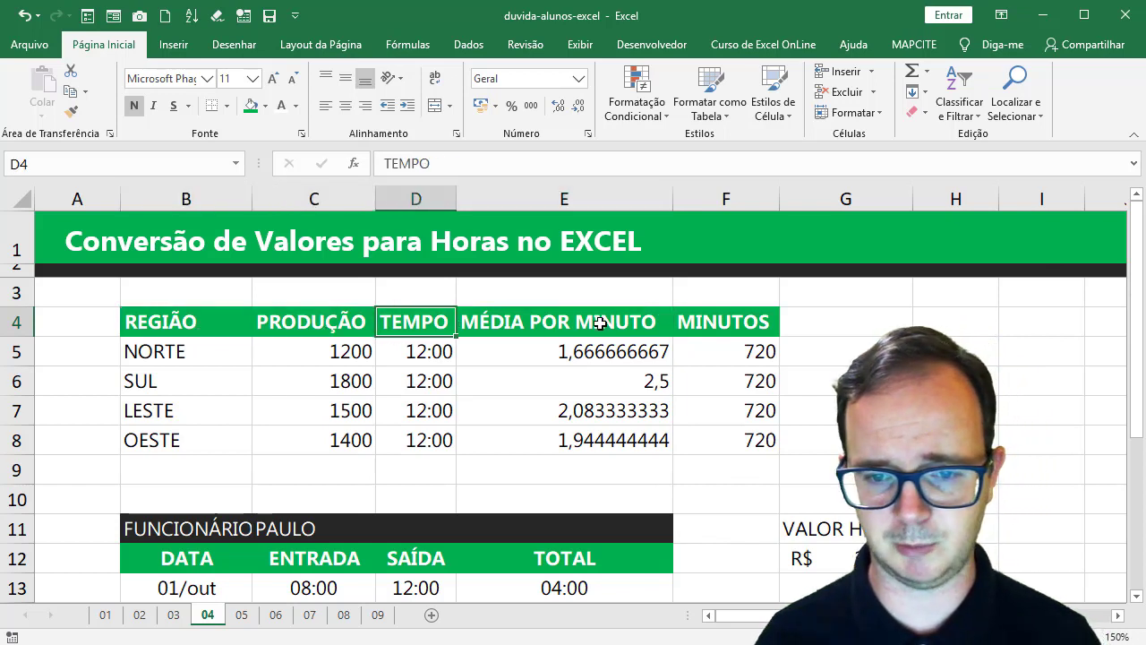
click(609, 324)
click(716, 325)
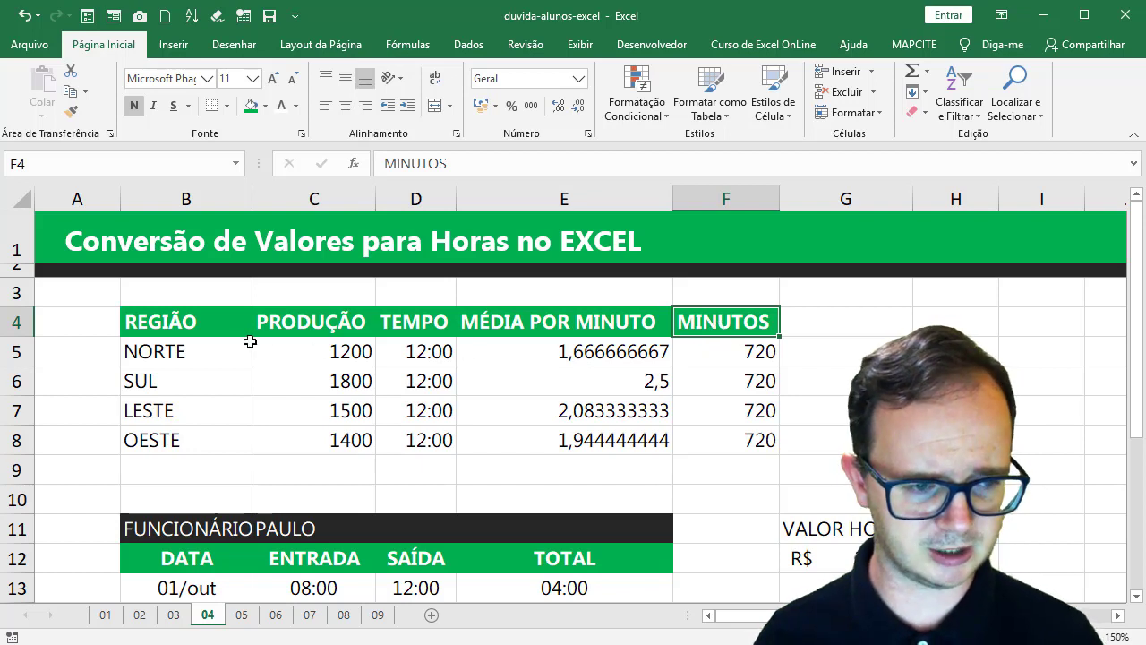
drag(207, 323, 215, 440)
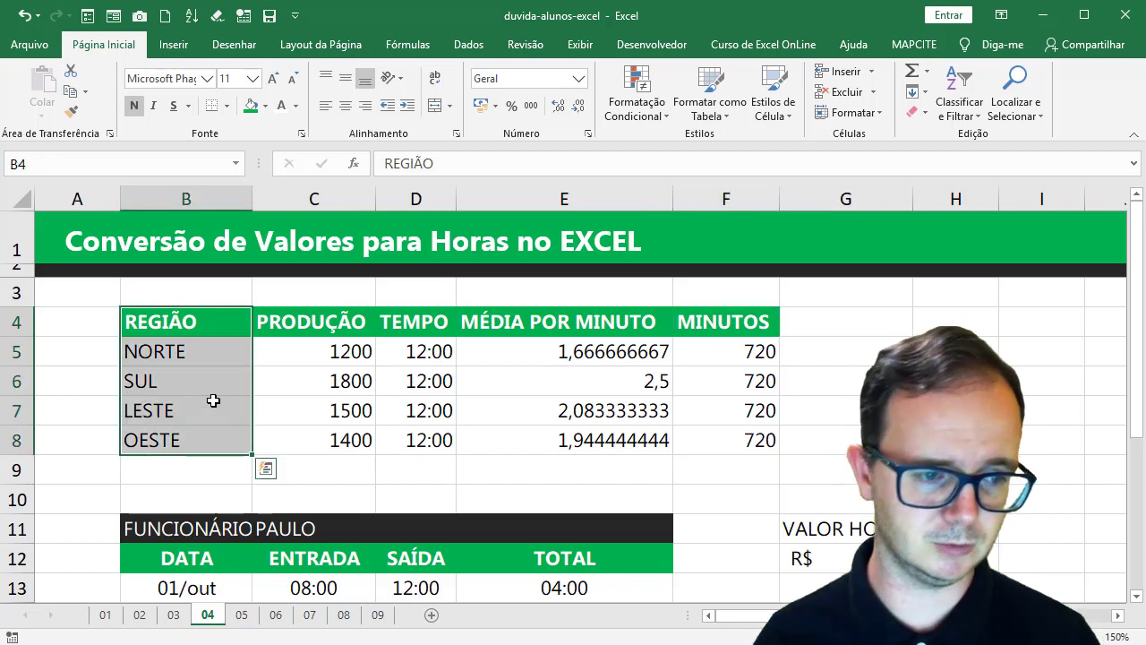
drag(205, 347, 213, 446)
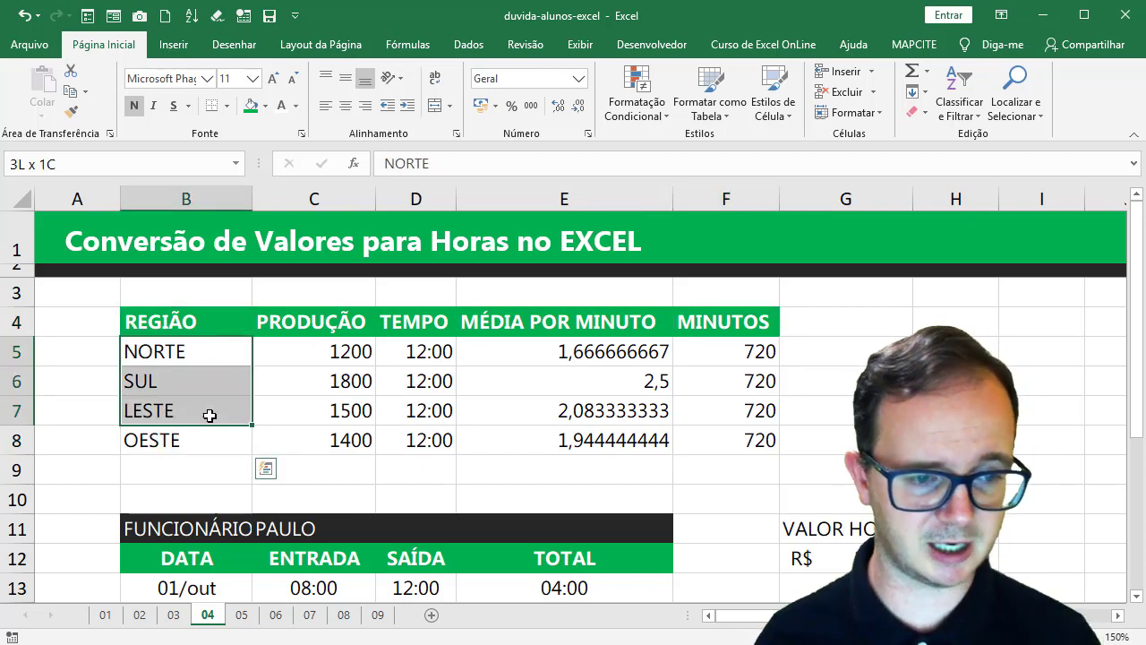
drag(322, 355, 318, 441)
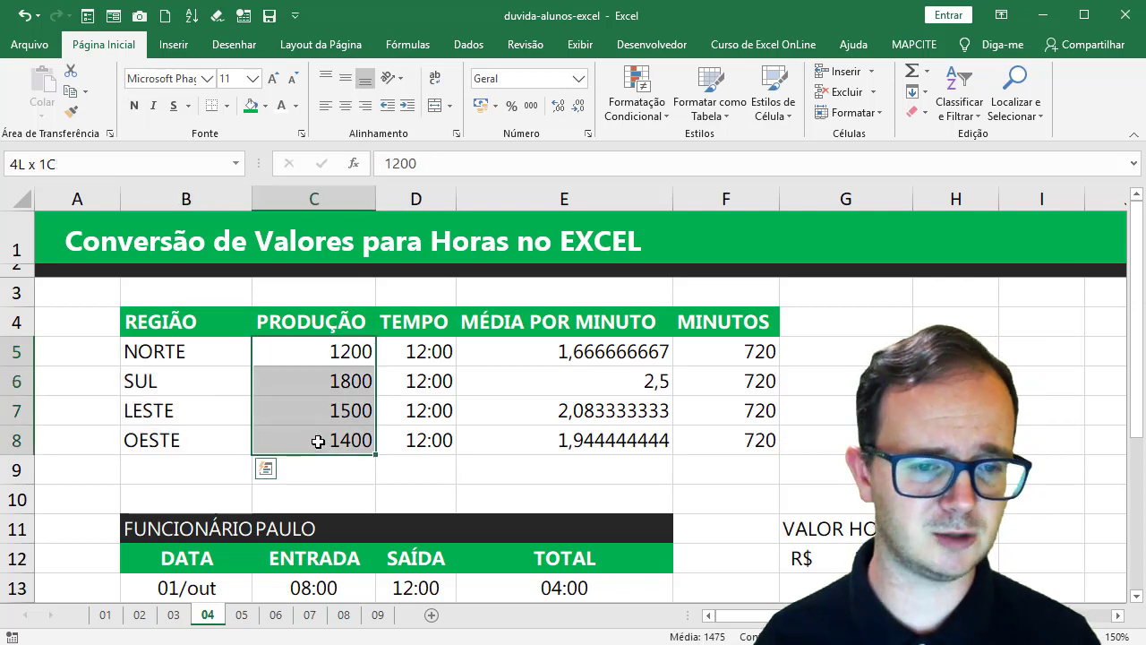
drag(418, 353, 418, 431)
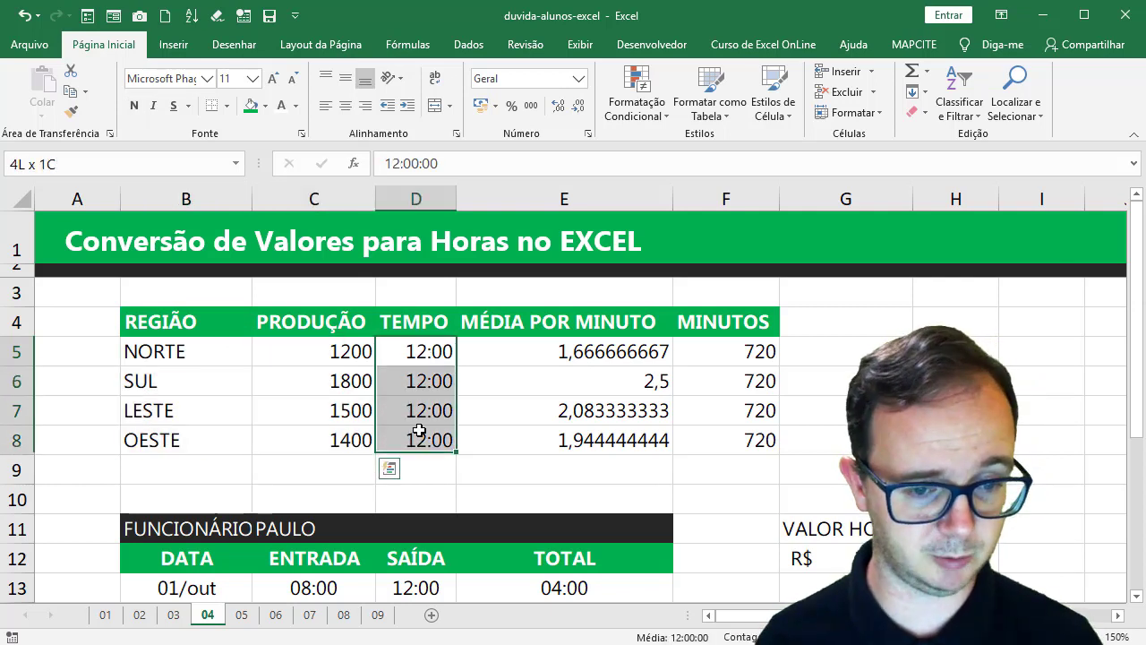
click(511, 350)
drag(511, 350, 508, 425)
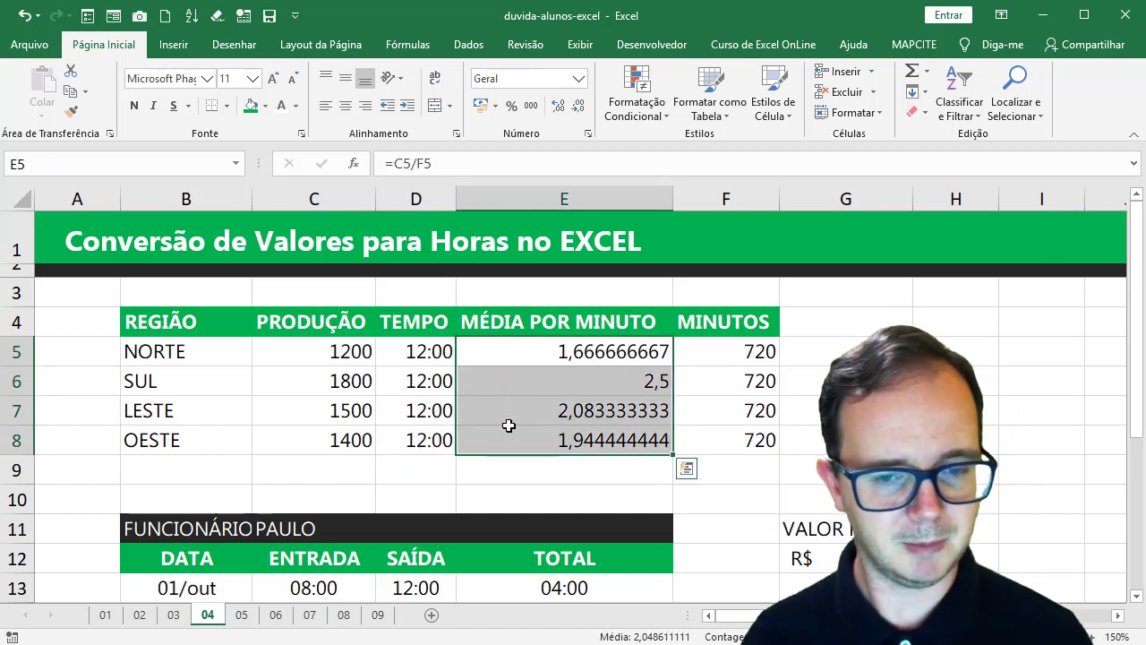
click(706, 352)
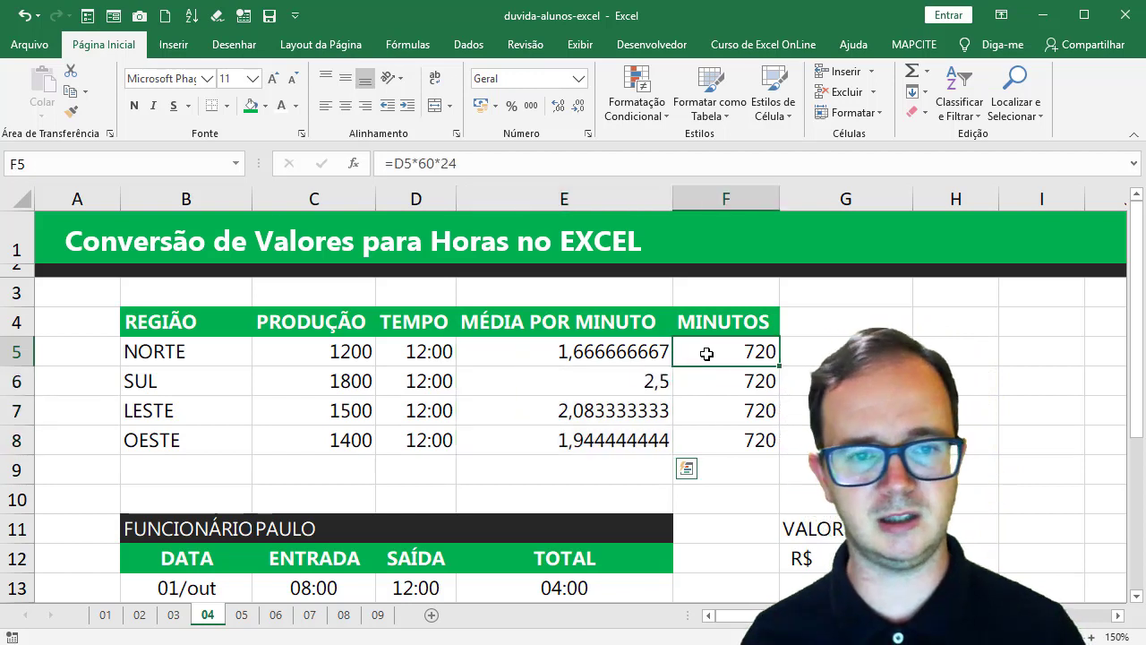
drag(707, 362, 706, 439)
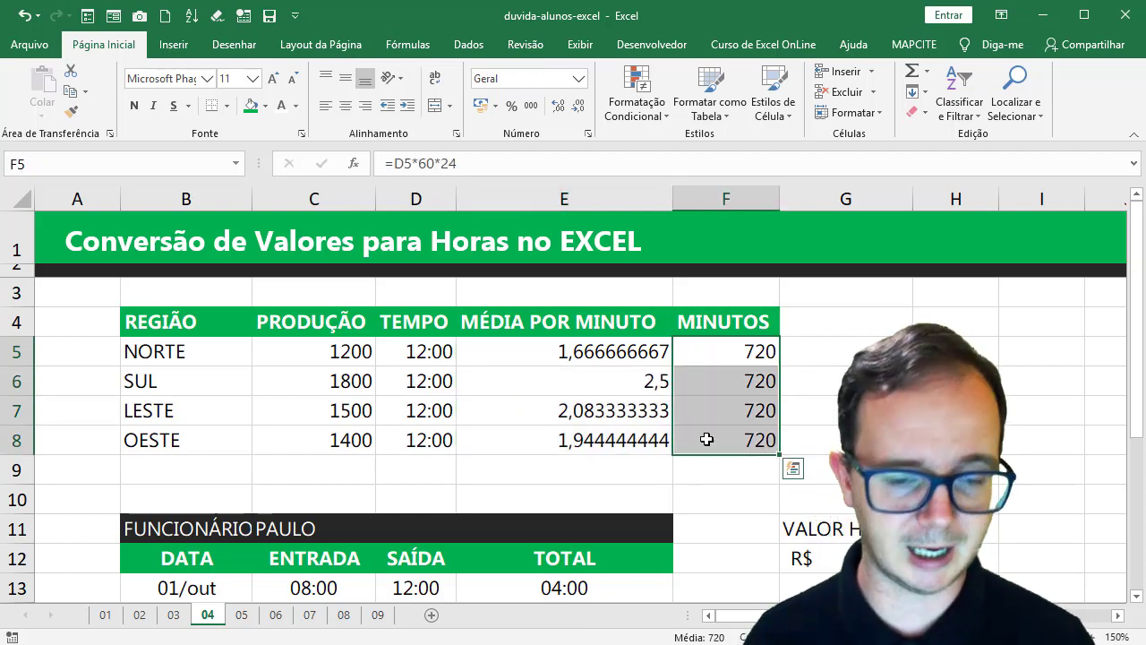
drag(627, 351, 702, 436)
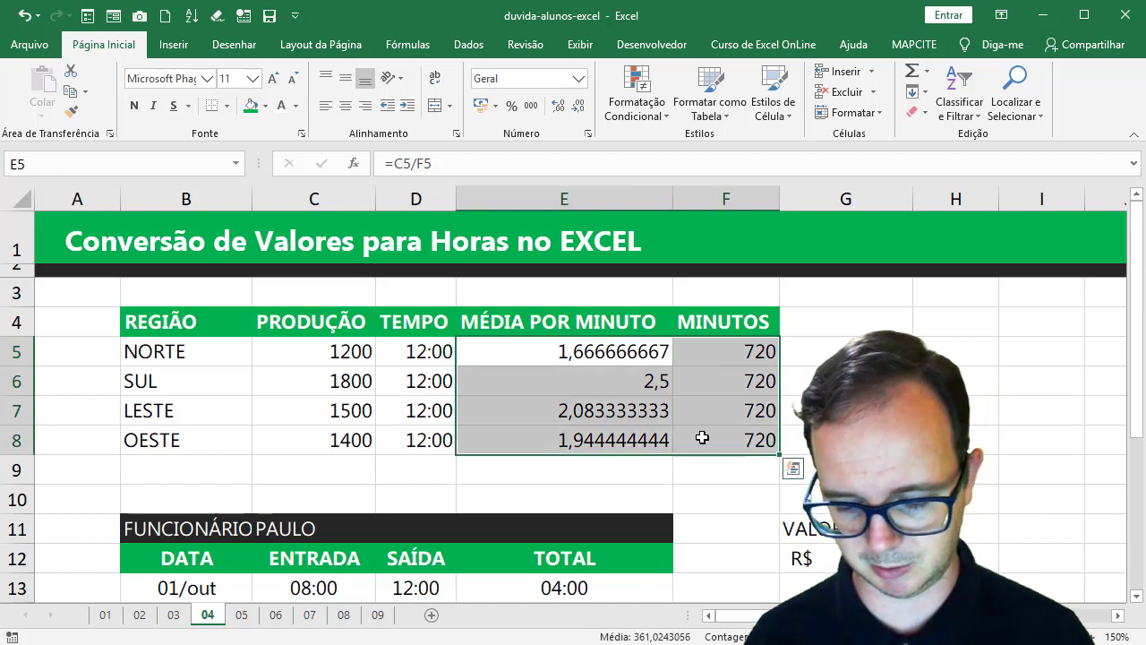
Clear the MÉDIA POR MINUTO and MINUTOS values in E5:F8
key(Delete)
click(738, 352)
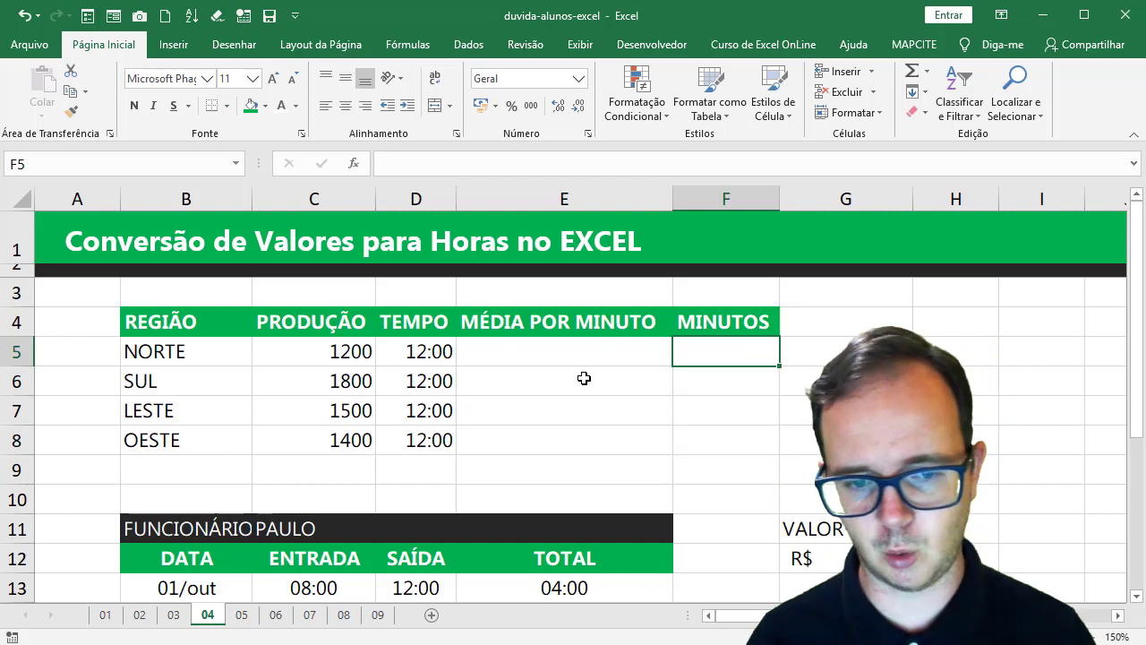
click(444, 358)
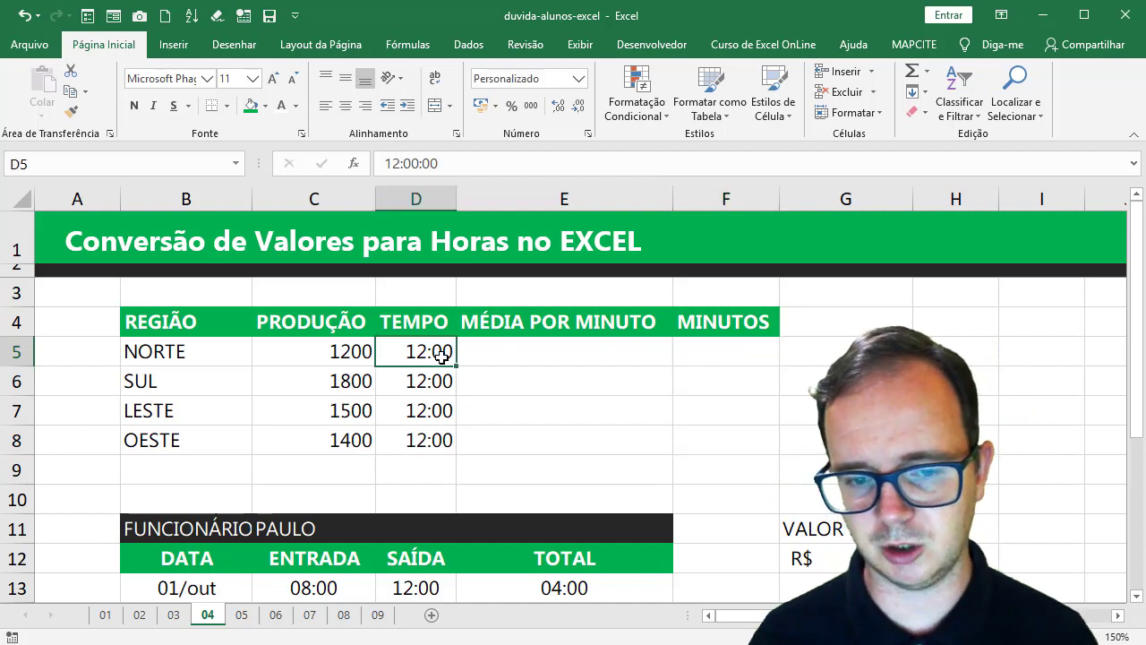
Enter =C5/D5 as NORTE's average per minute in E5
click(506, 352)
text(=)
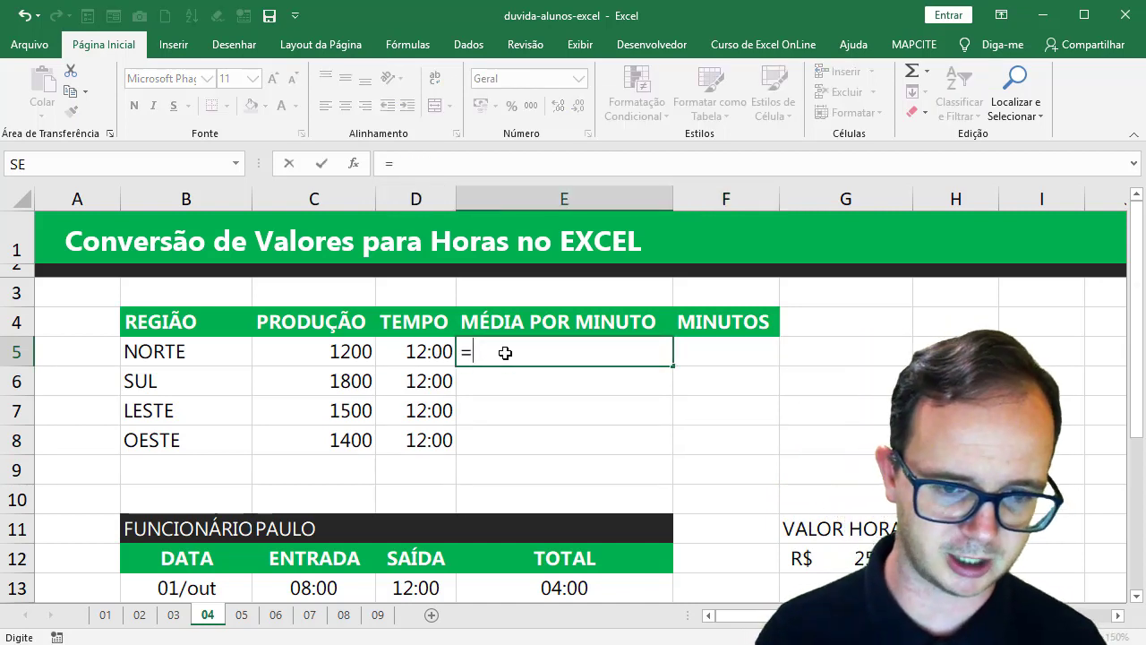
click(348, 351)
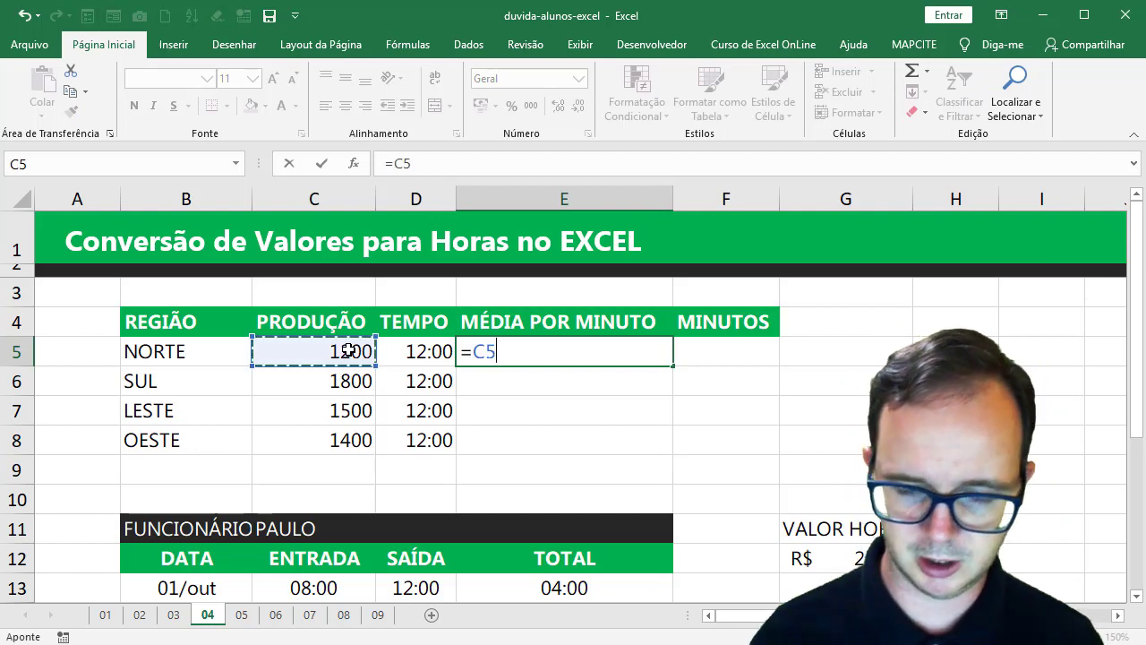
text(/)
click(410, 348)
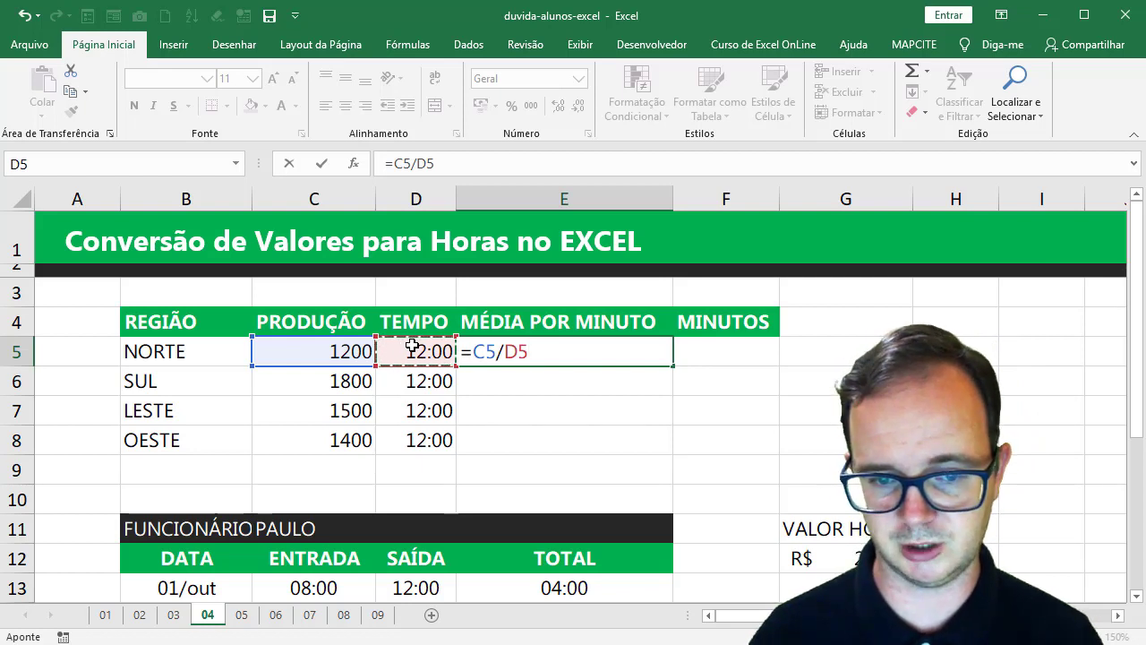
key(Return)
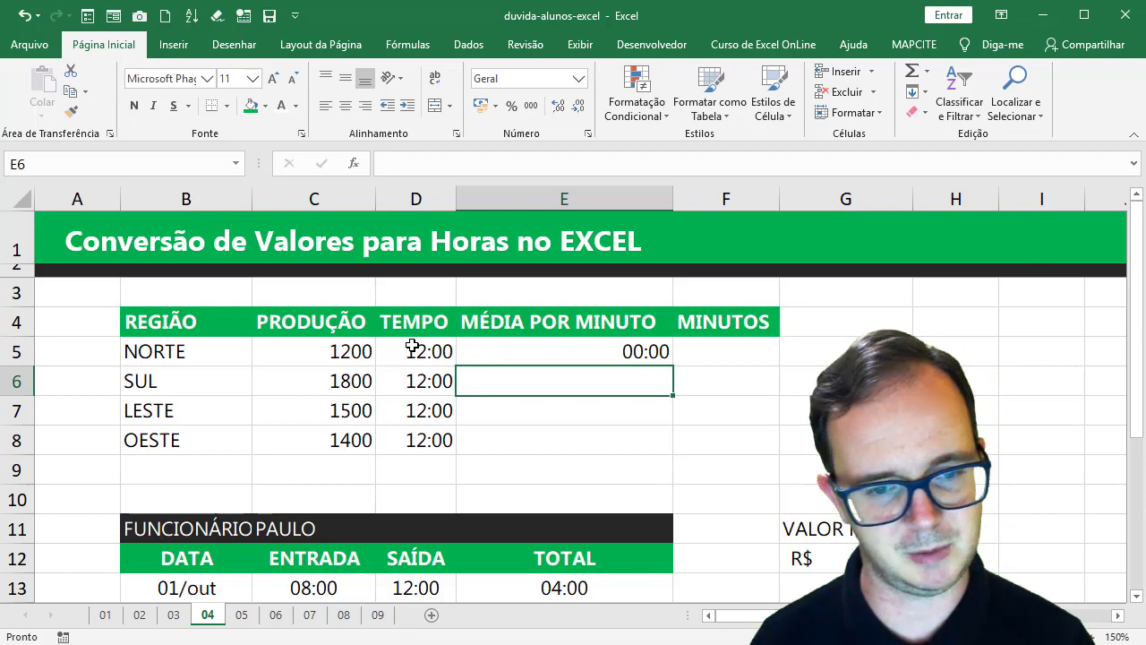
Format E5 as Número so the average shows 2400,00
click(544, 343)
click(578, 79)
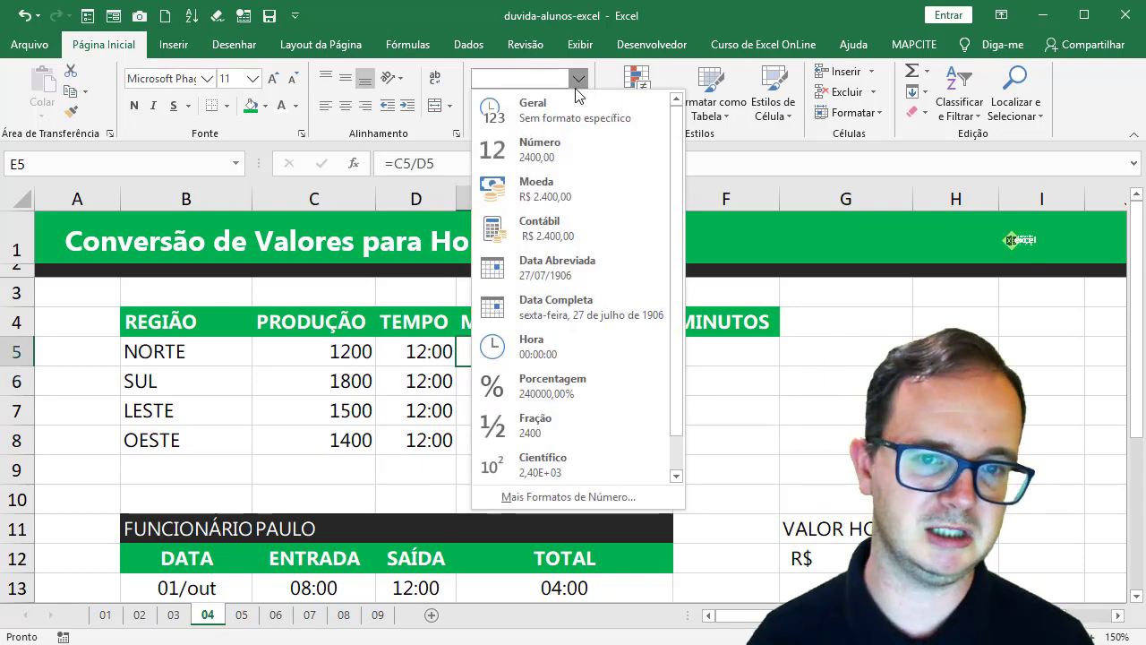
click(572, 148)
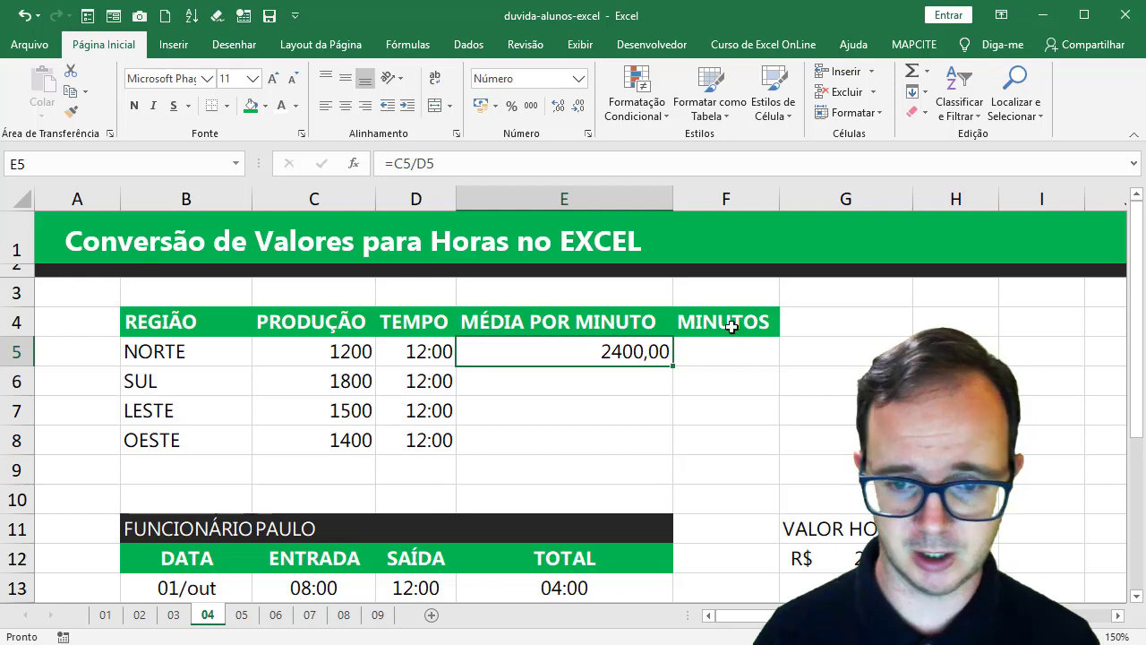
Put =D5 in helper cell G5 and format it as Número, revealing 0,50
click(830, 350)
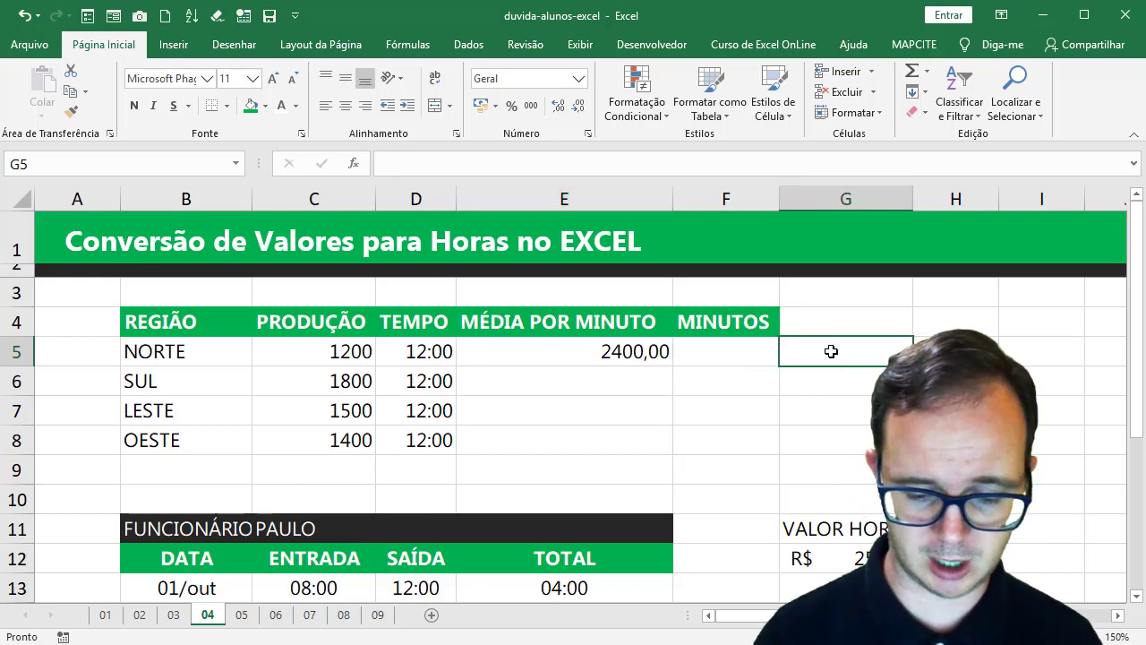
text(=)
click(415, 349)
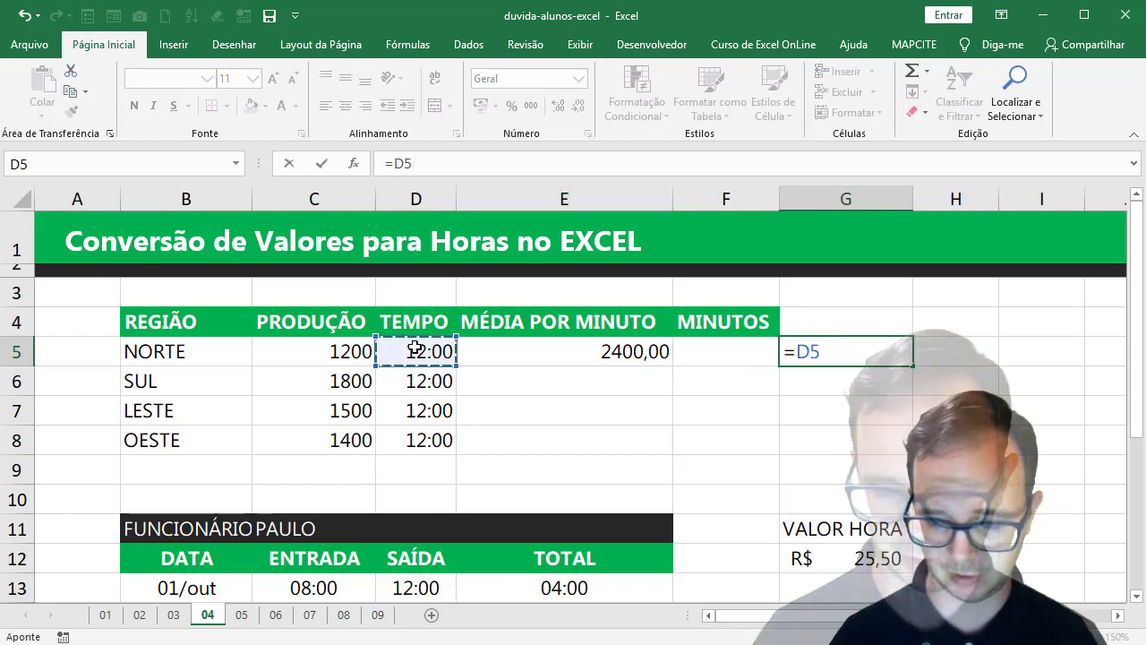
key(Return)
key(Up)
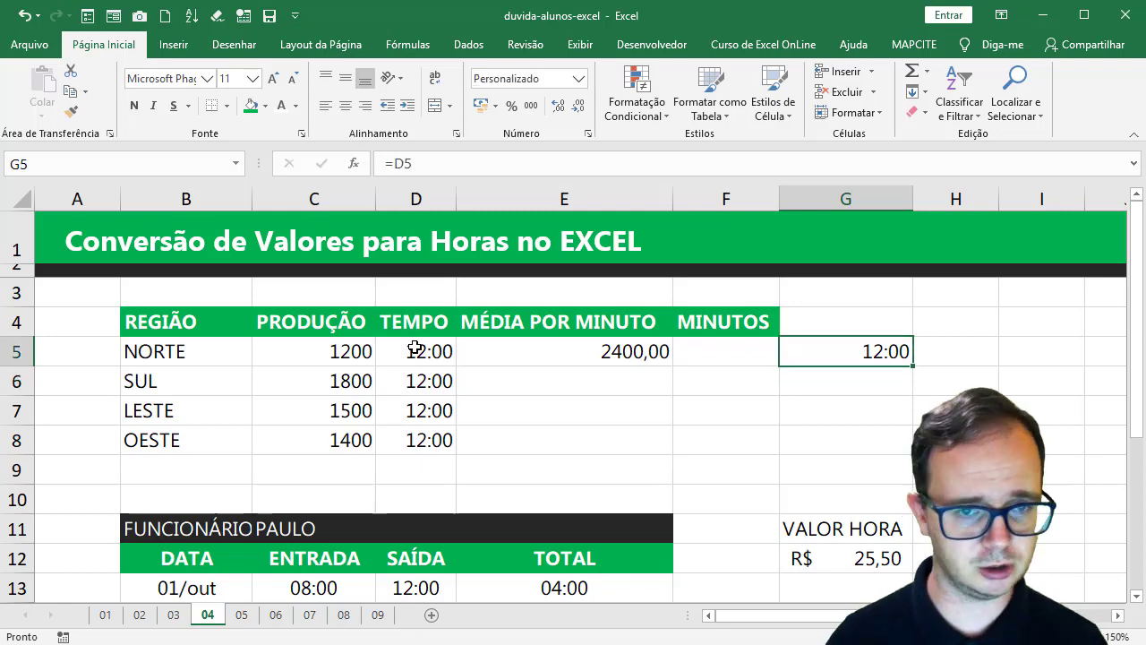
click(578, 79)
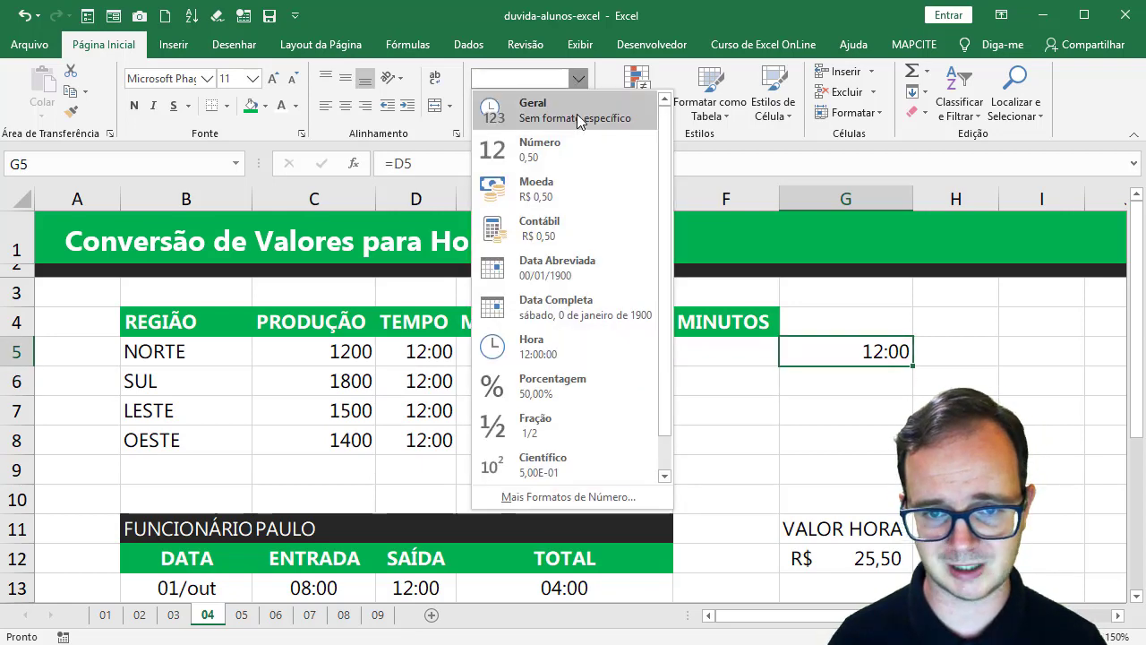
click(572, 157)
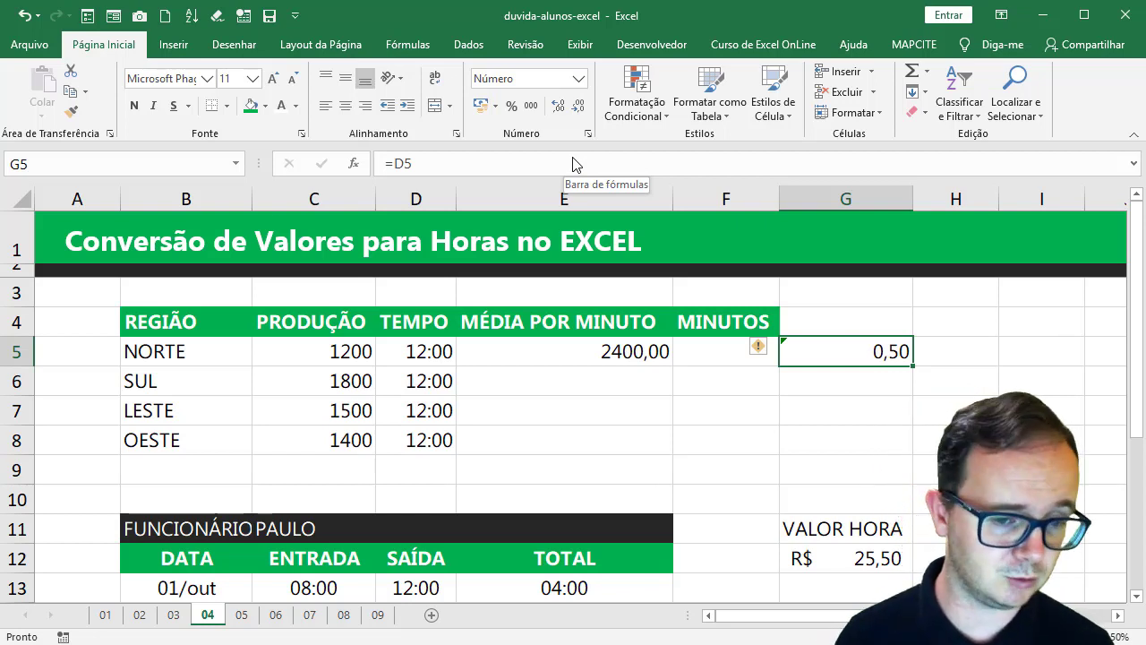
click(440, 362)
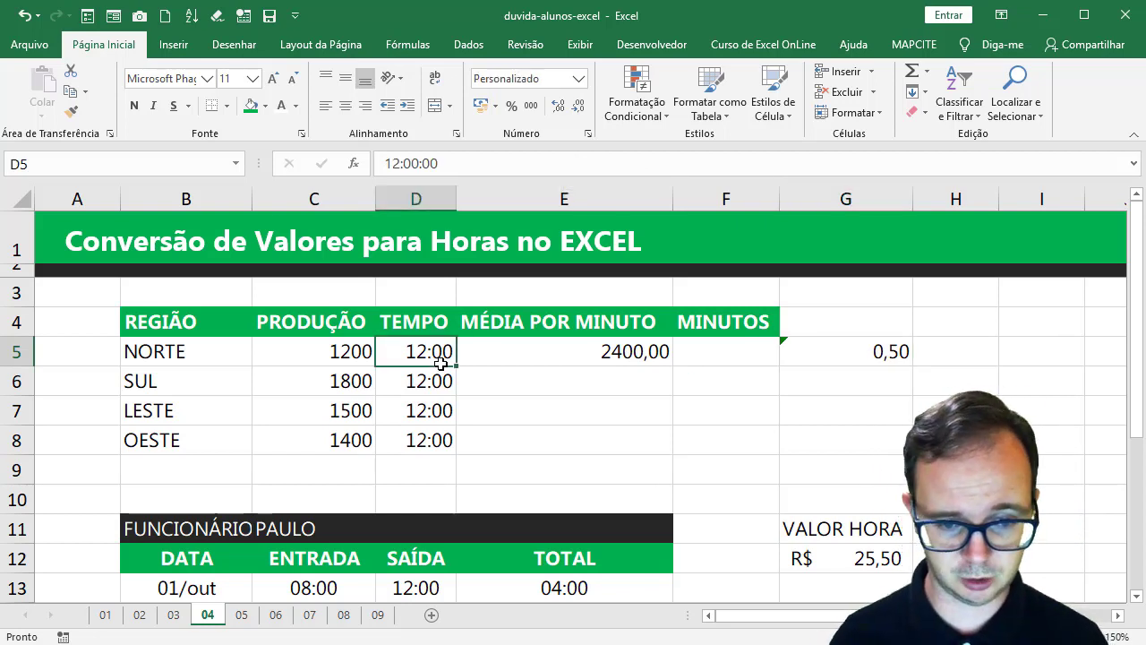
text(08:)
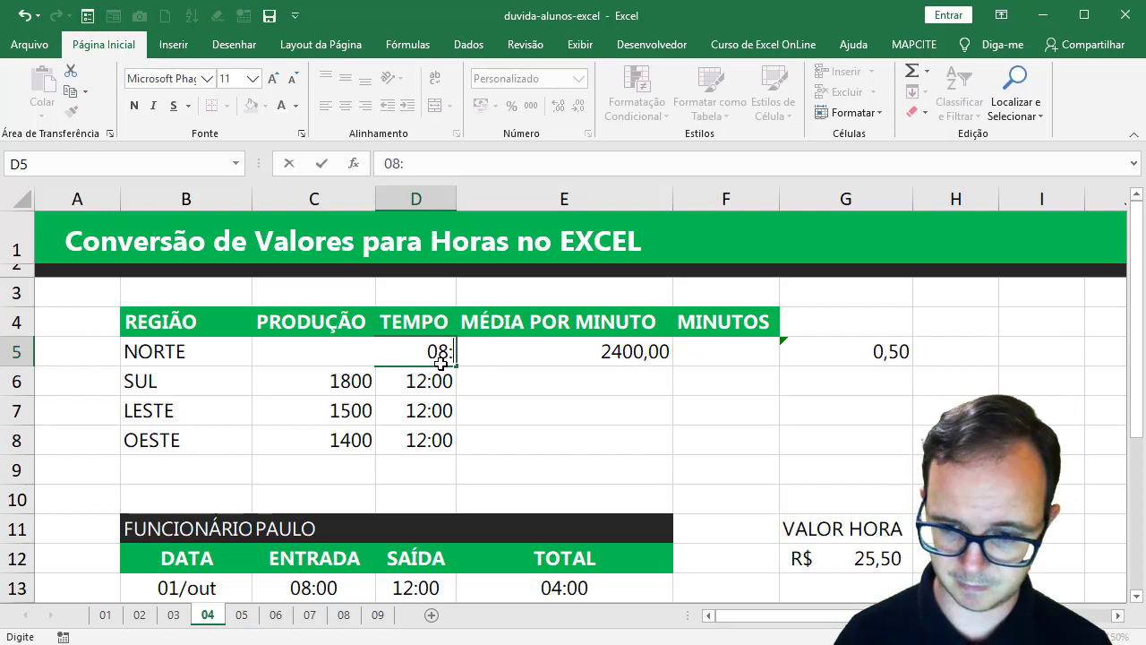
text(00)
key(Return)
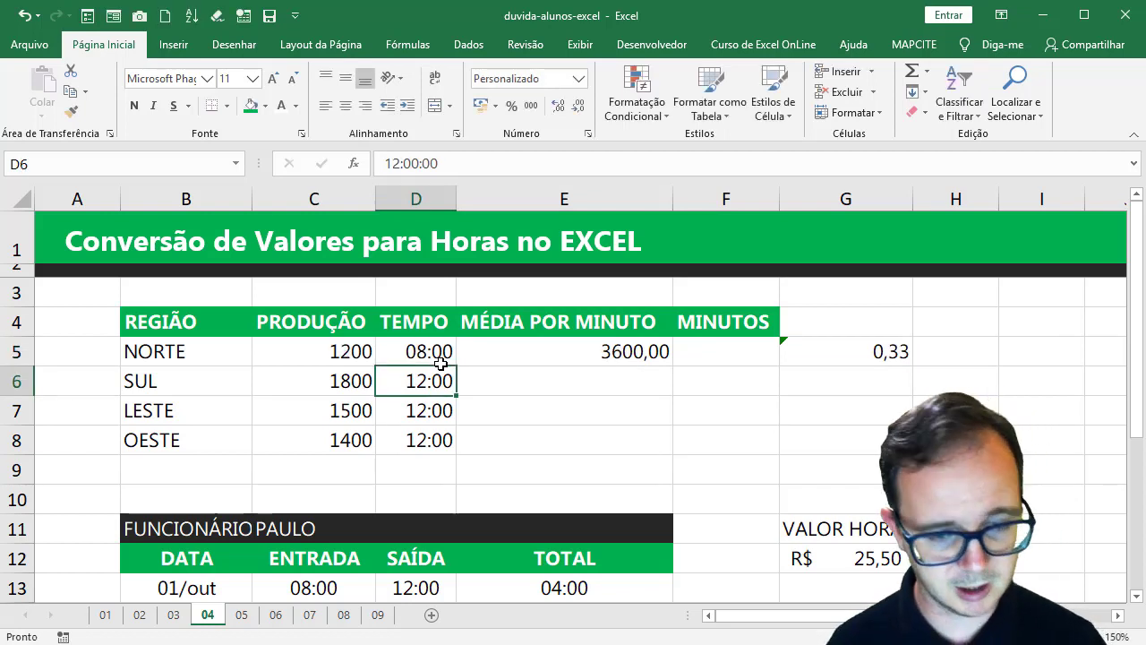
key(ctrl+z)
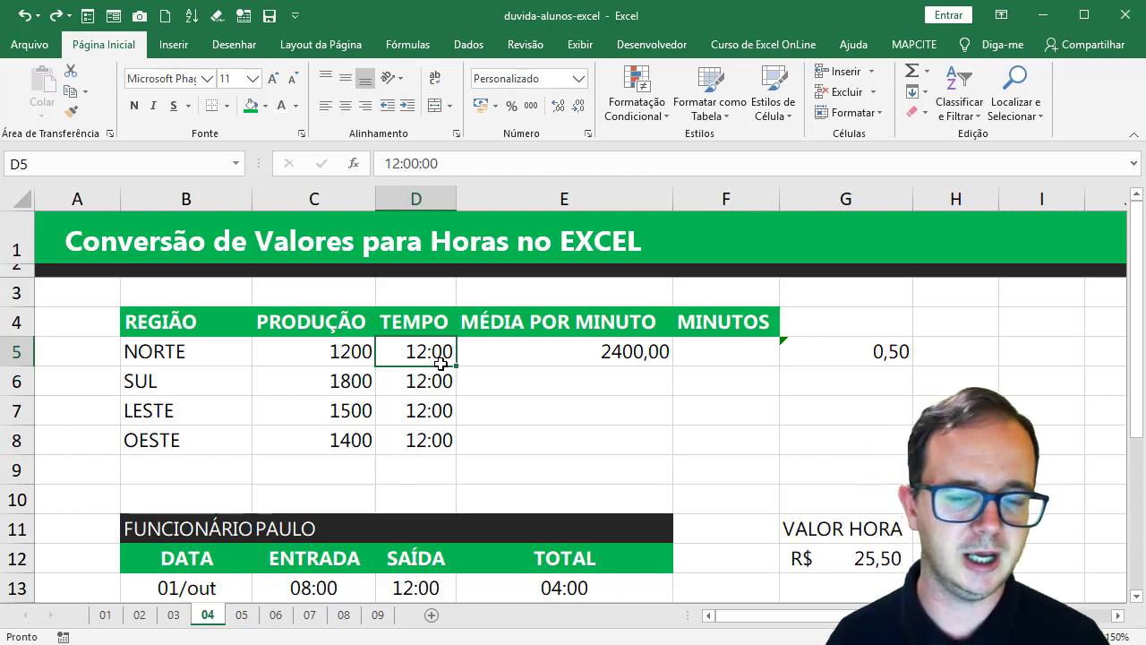
Clear G5 and enter =D5*60 in NORTE's MINUTOS cell F5
click(824, 351)
key(Delete)
click(735, 362)
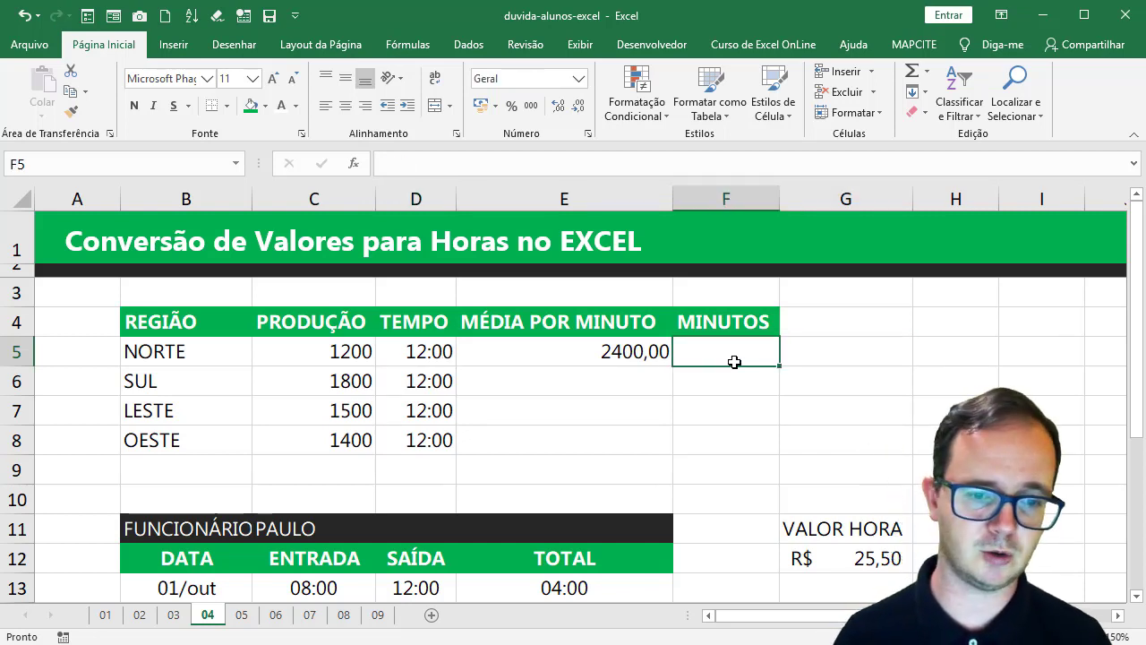
text(=)
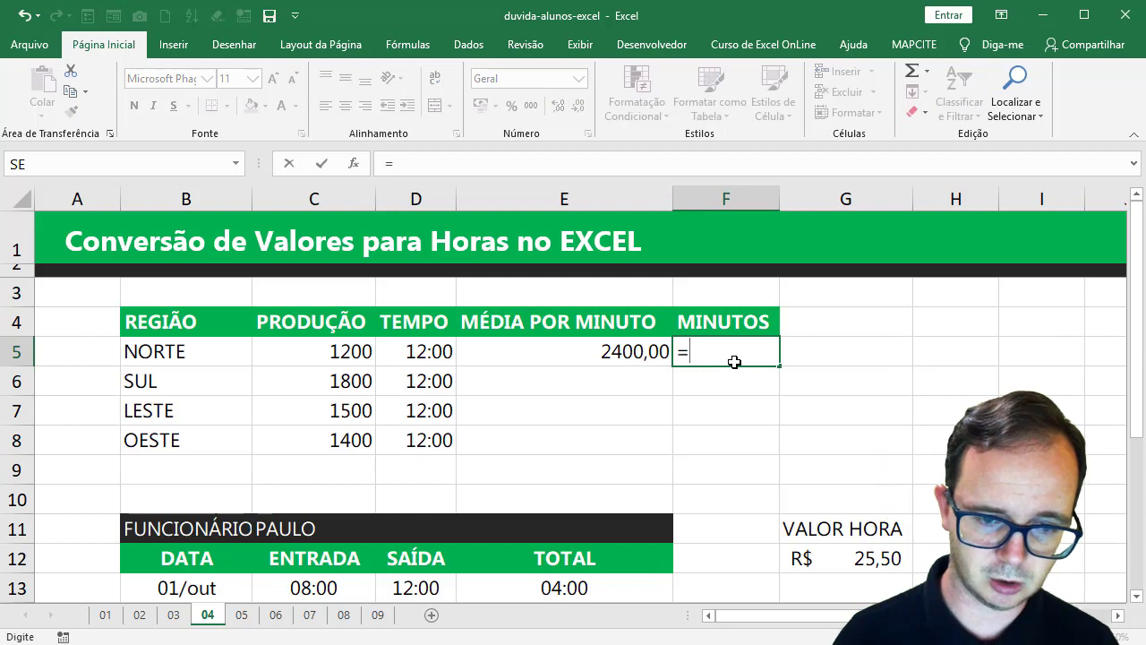
click(446, 355)
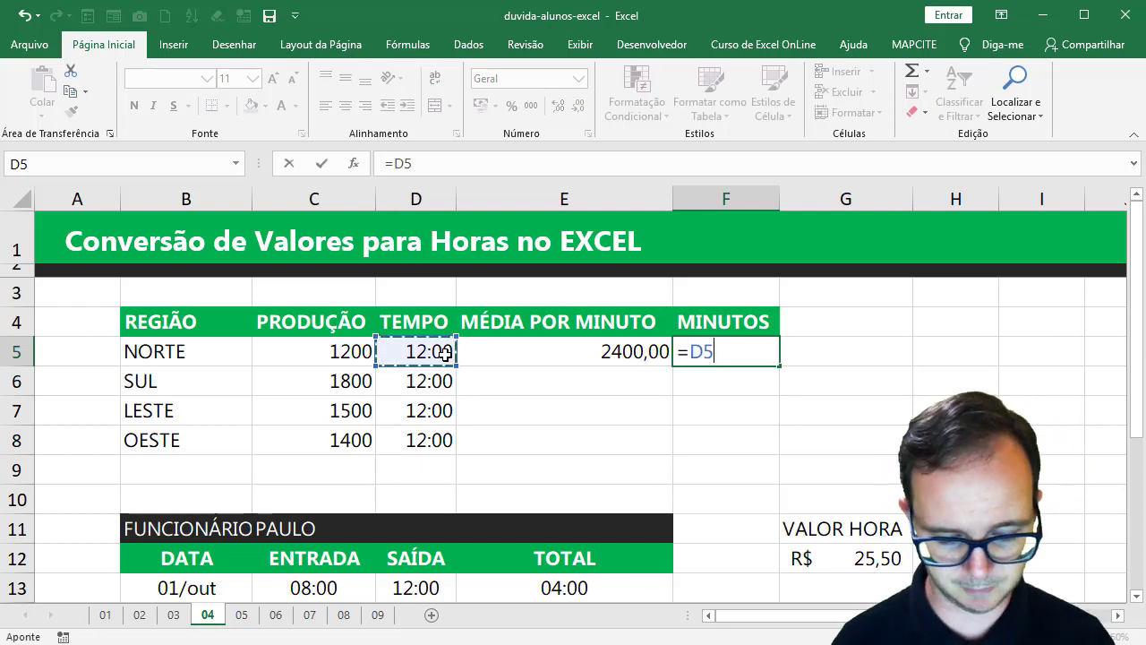
text(*)
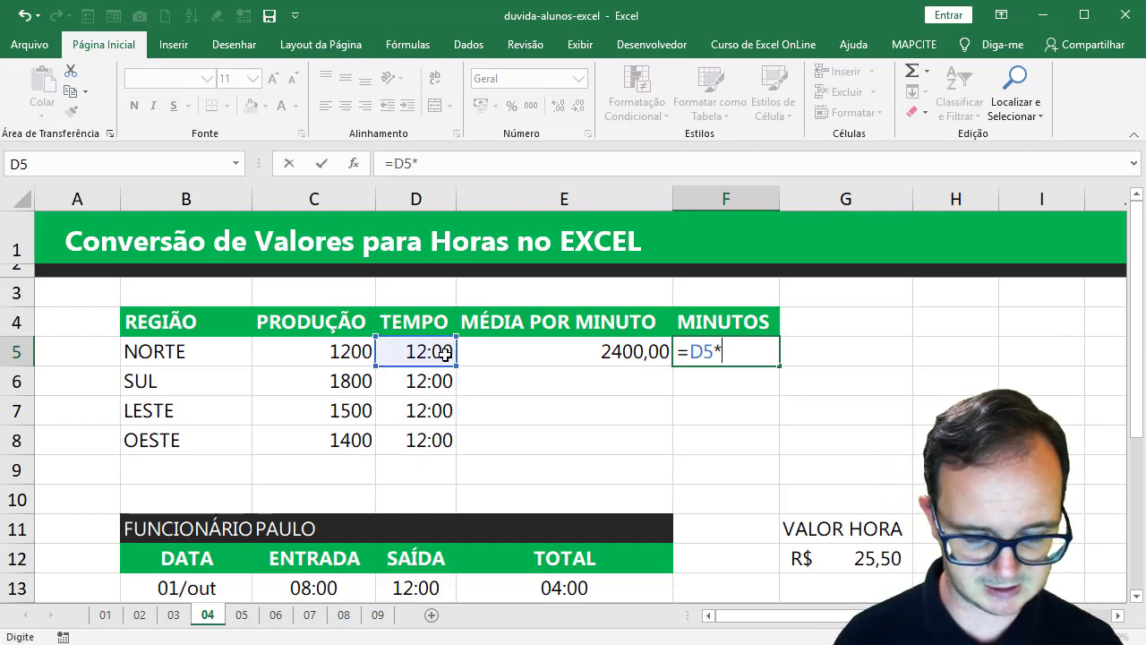
text(60)
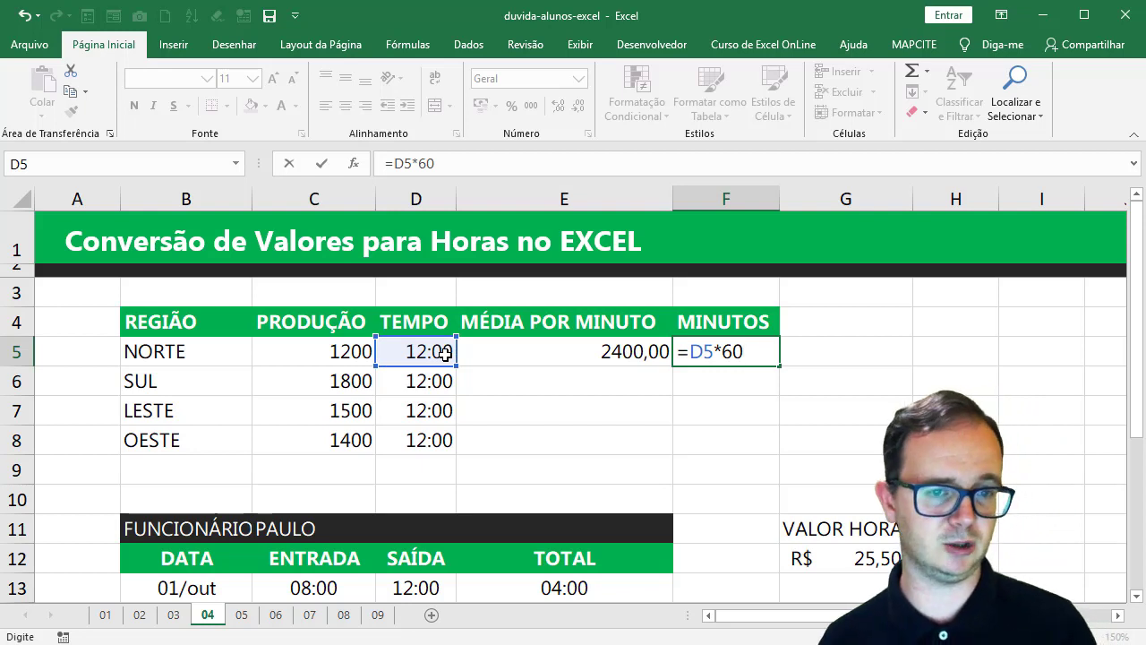
key(Return)
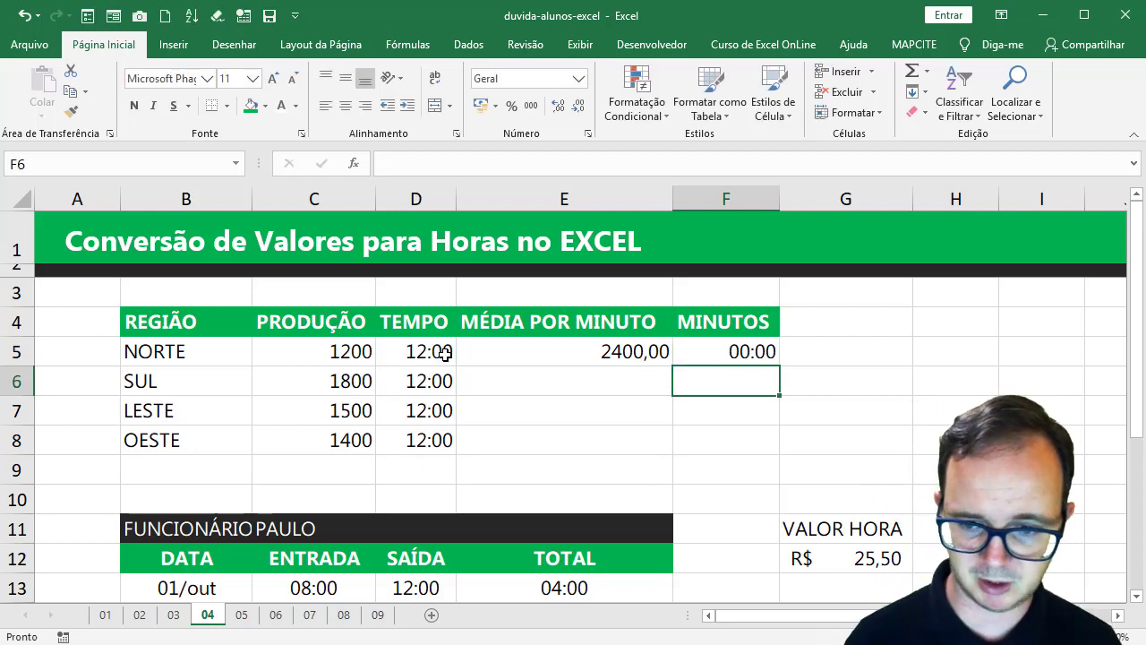
Format F5 as Número and extend its formula to =D5*60*24, showing 720,00
key(Up)
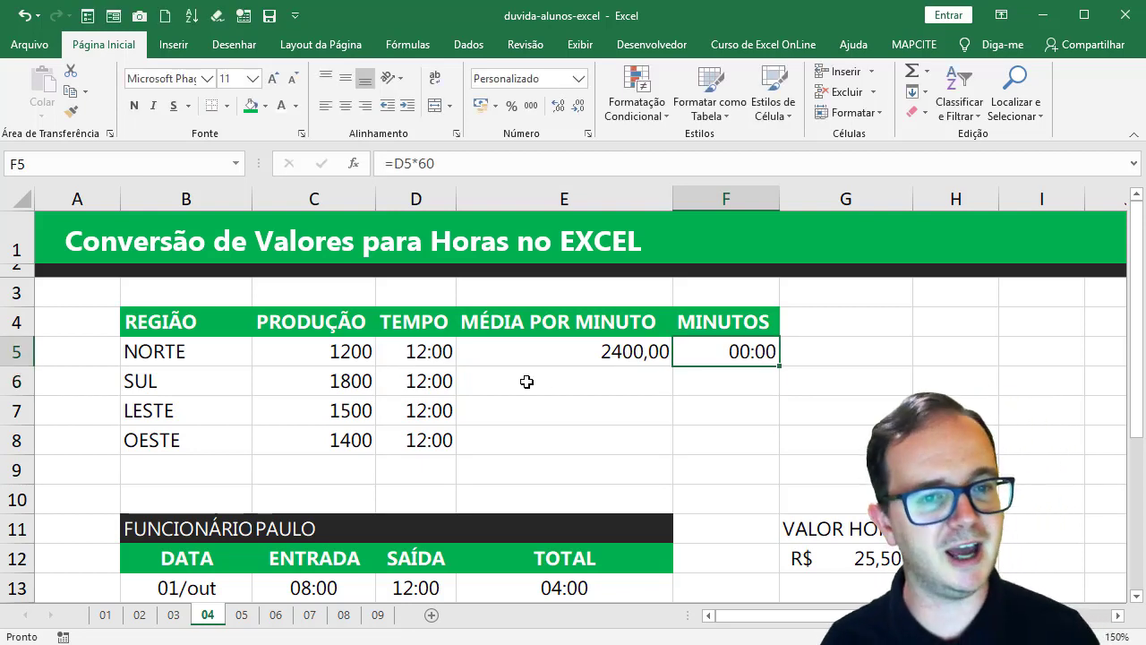
click(578, 79)
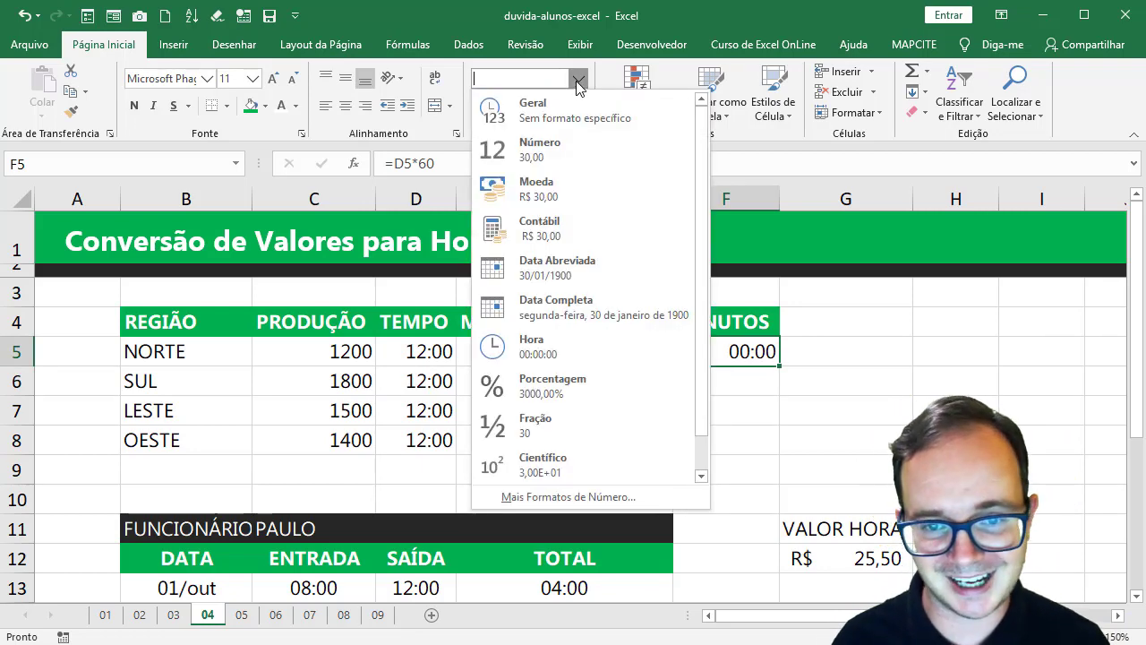
click(572, 156)
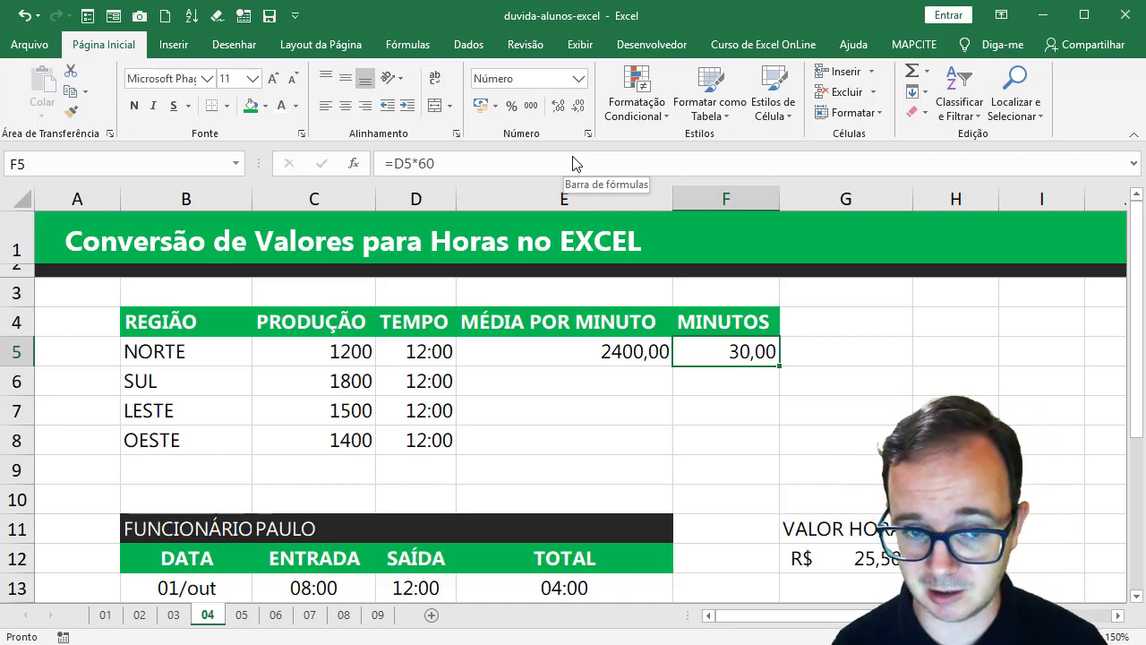
click(574, 161)
text(*)
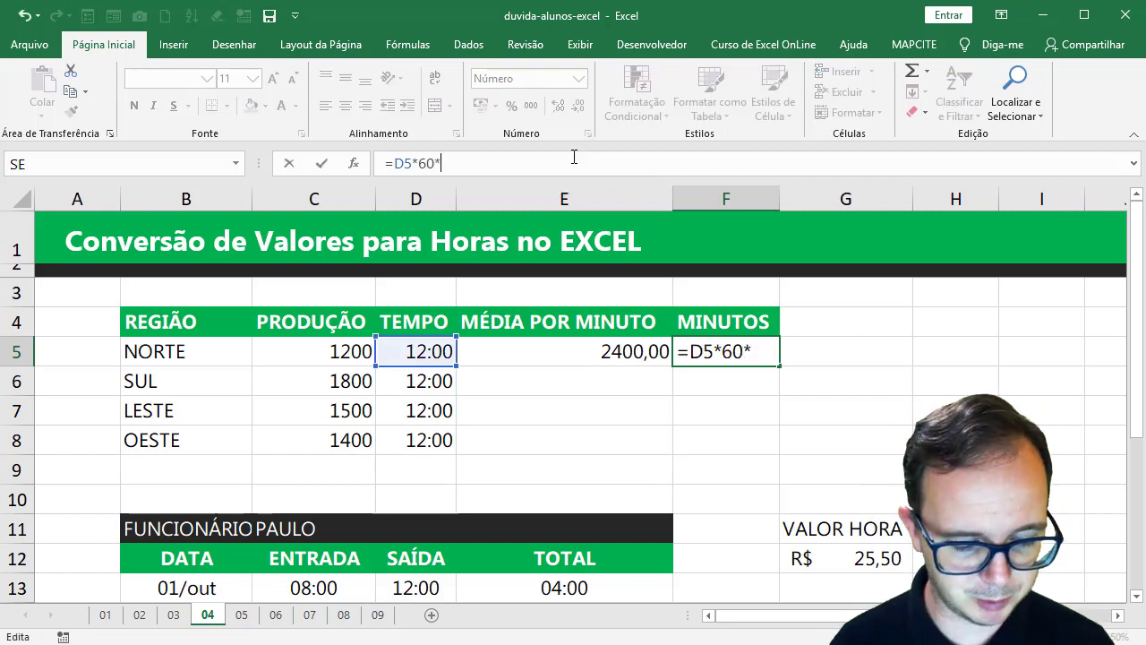
text(24)
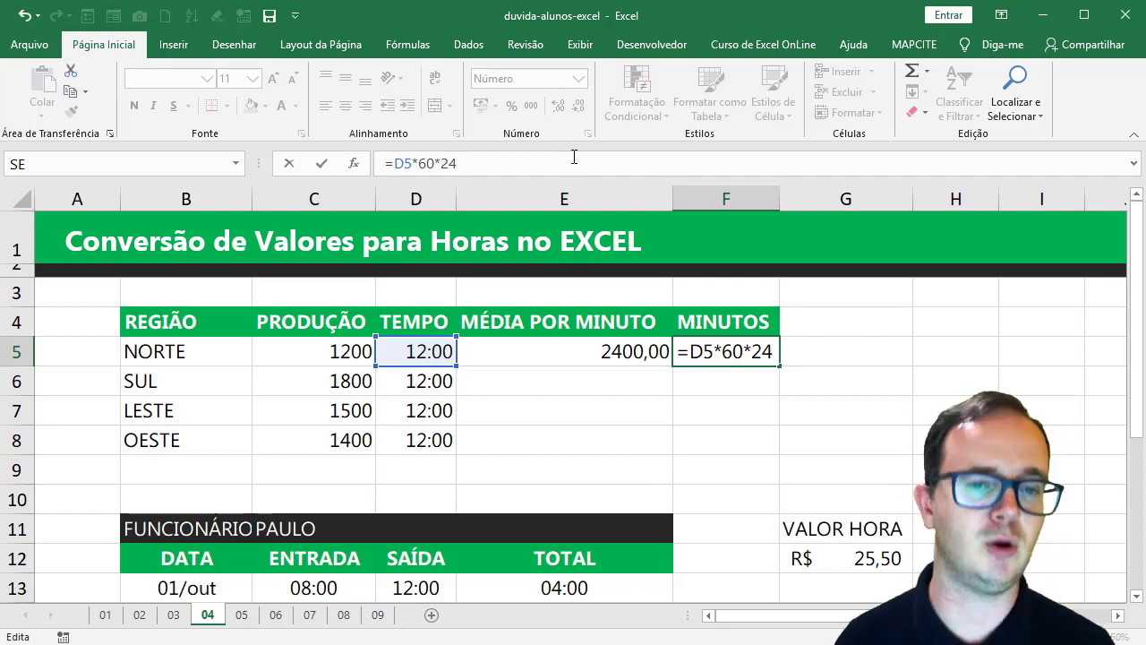
key(Return)
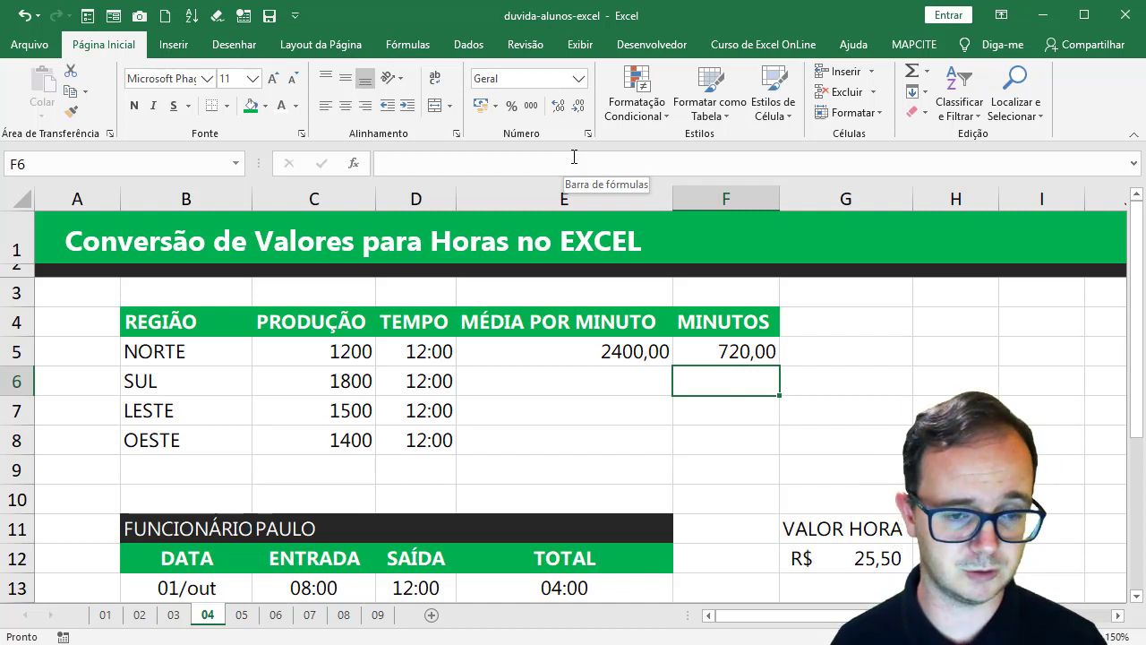
key(Up)
key(Left)
key(Left)
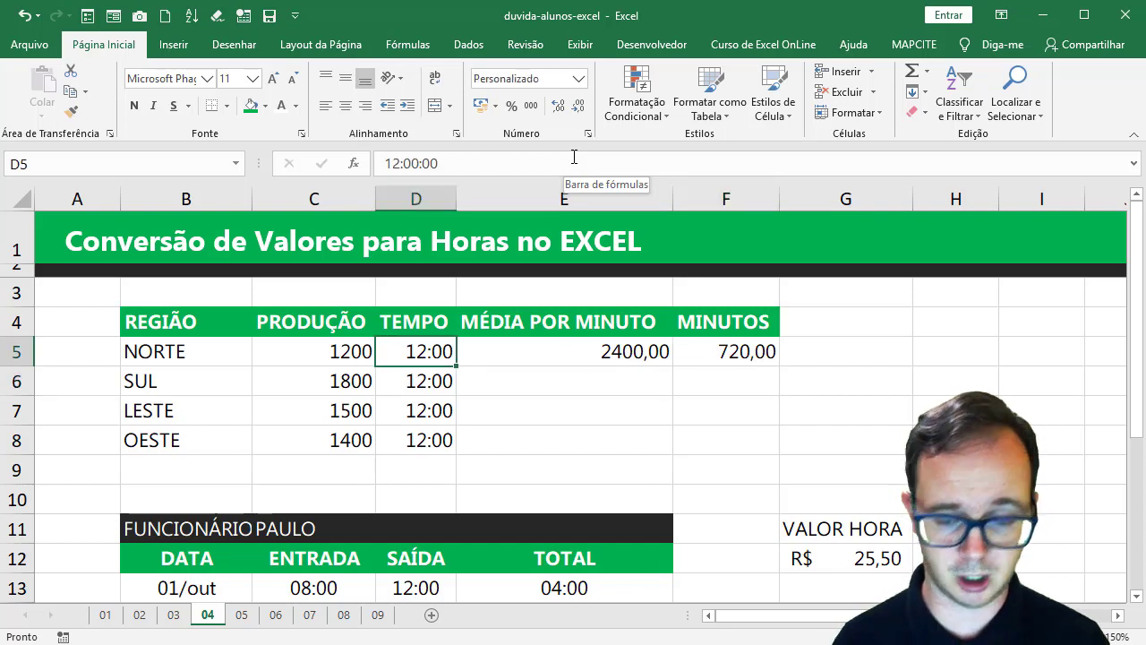
text(08:00)
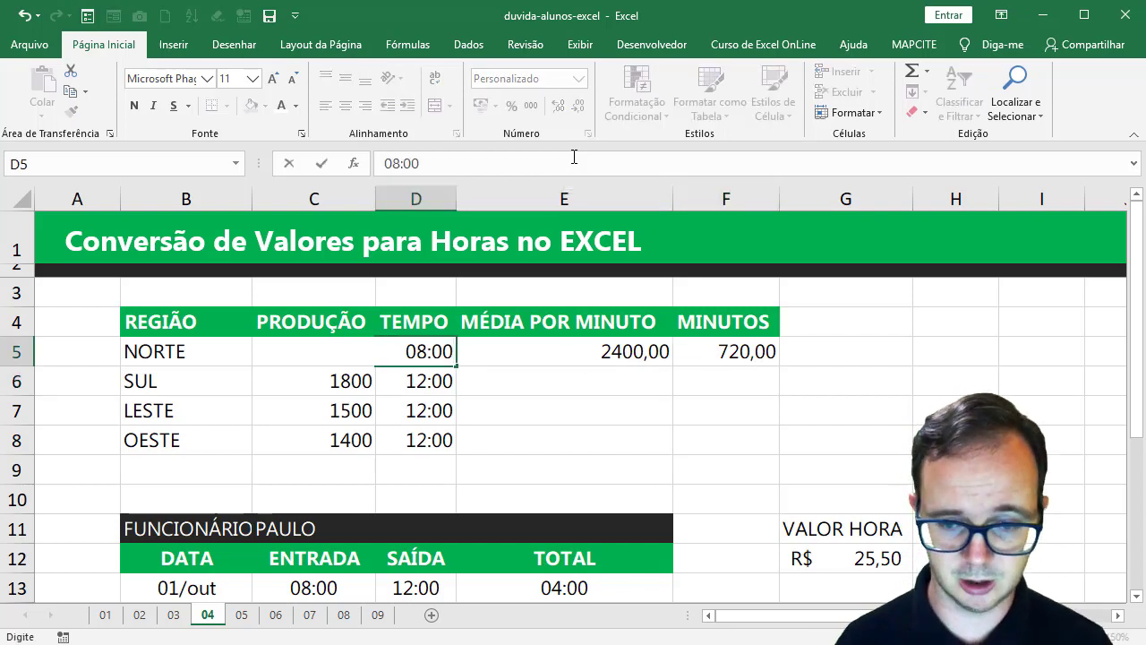
key(Return)
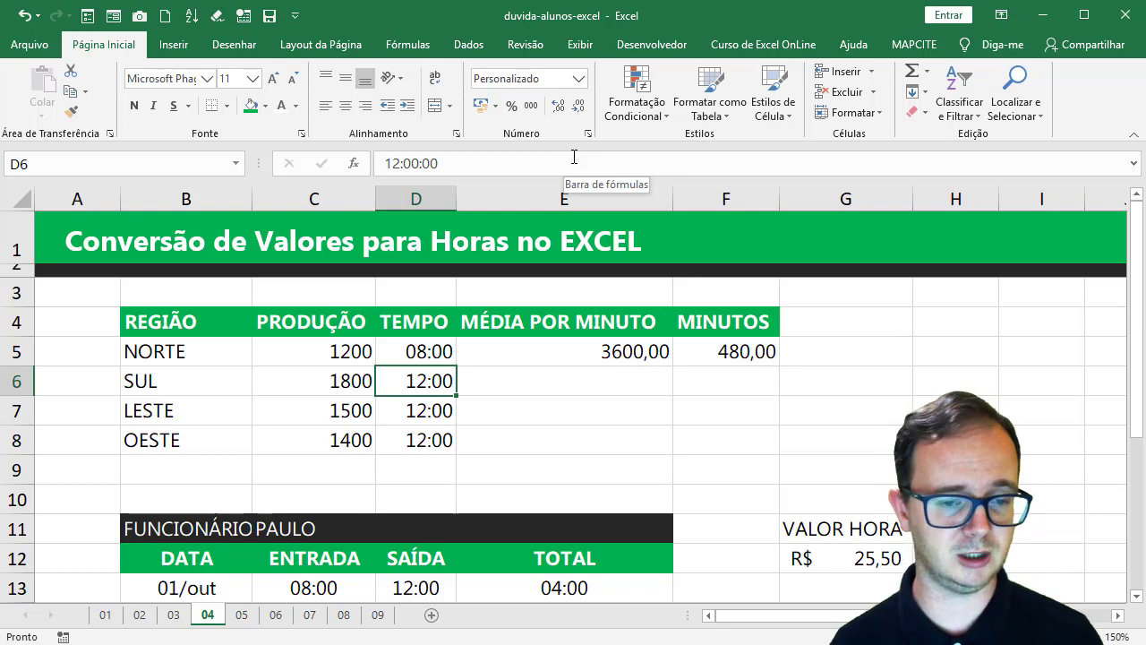
key(Up)
text(01)
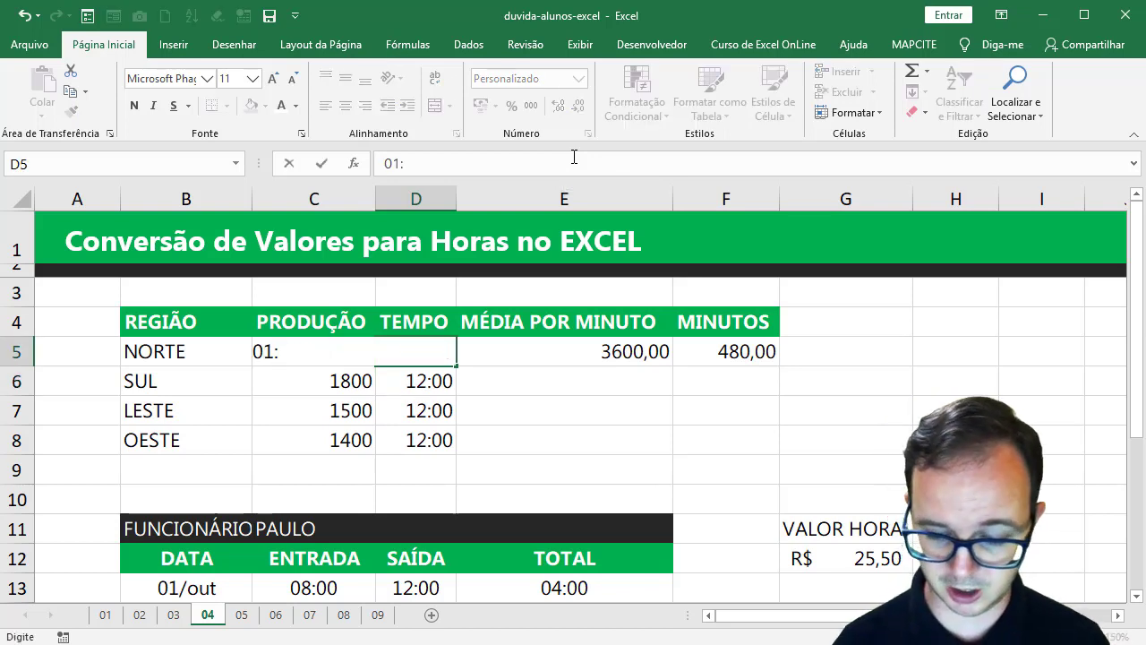
key(Return)
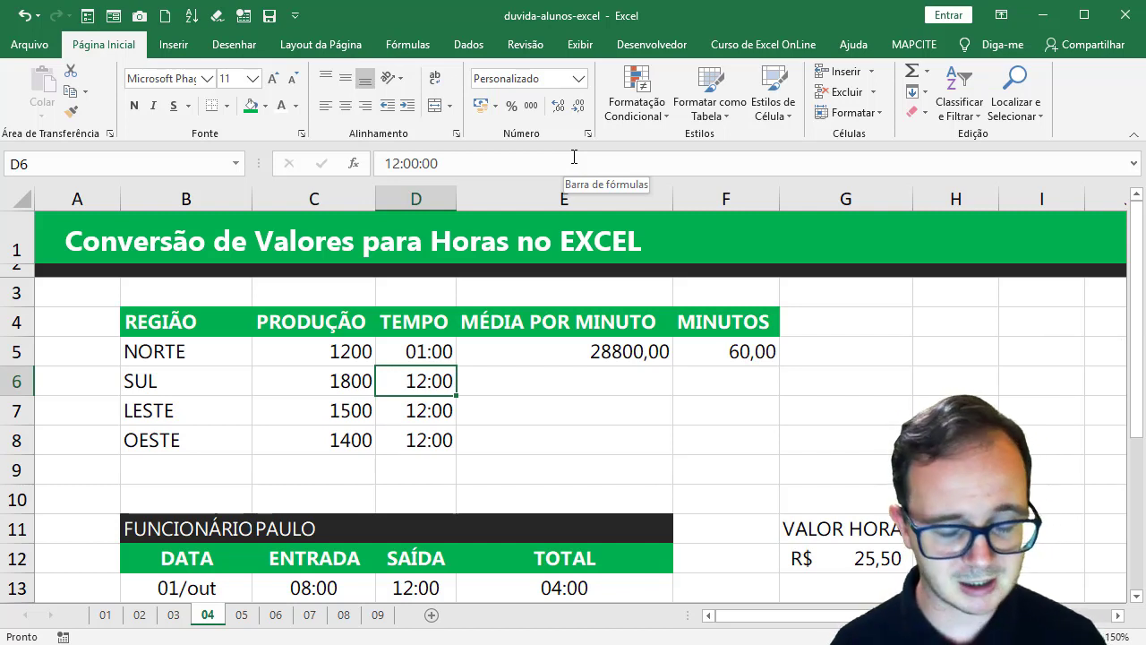
key(Up)
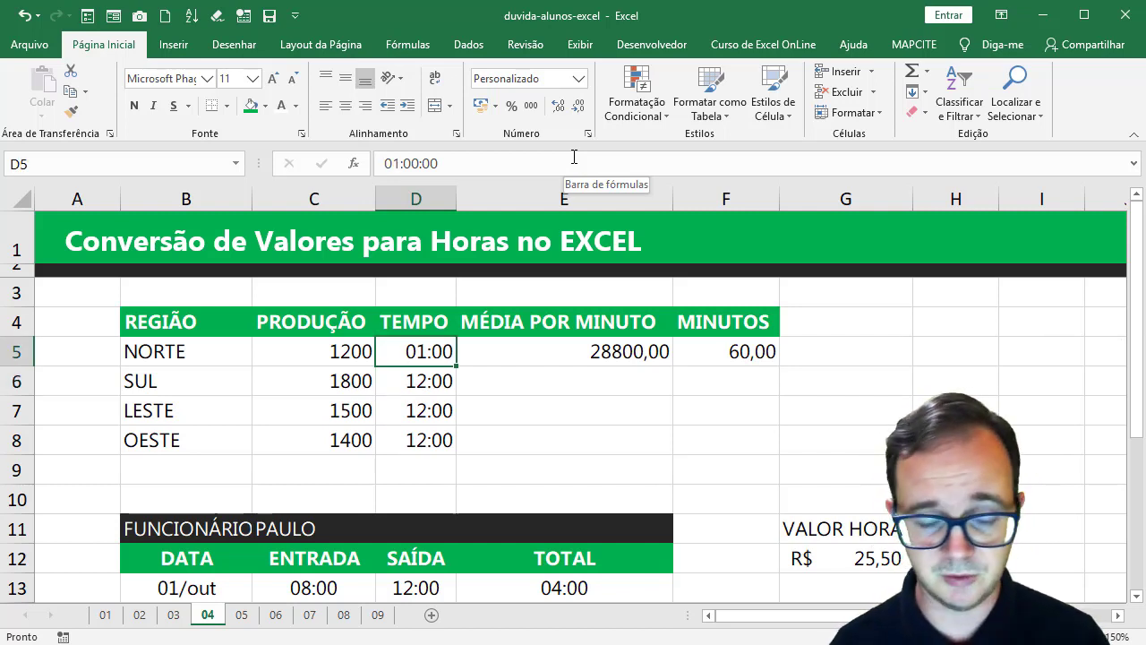
text(12:)
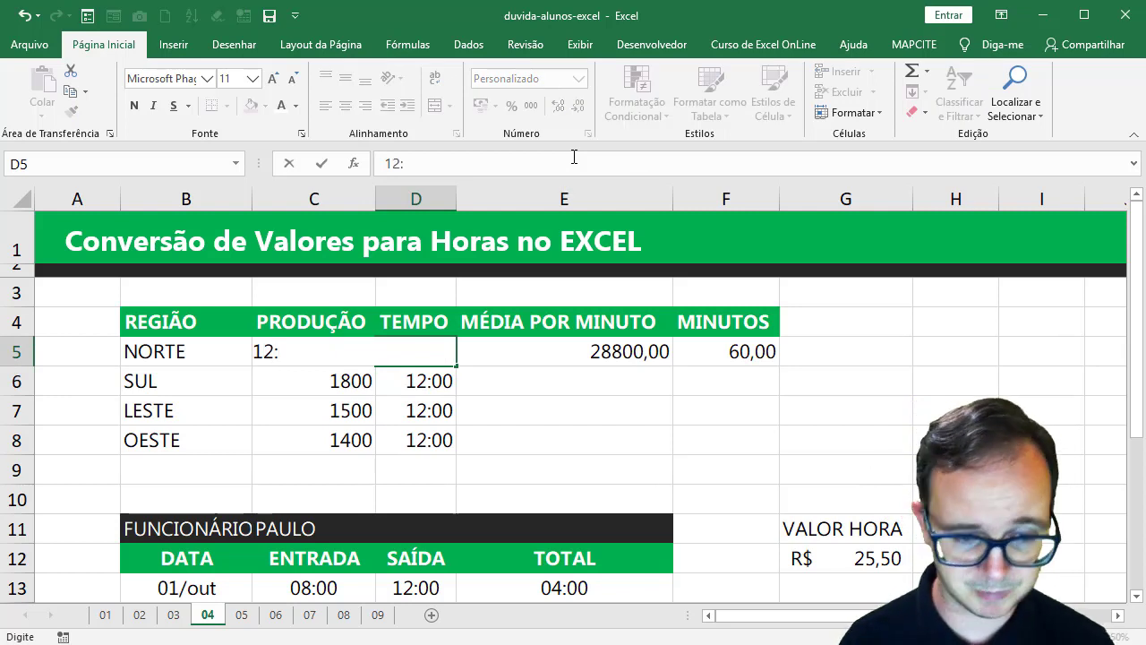
text(00)
key(Return)
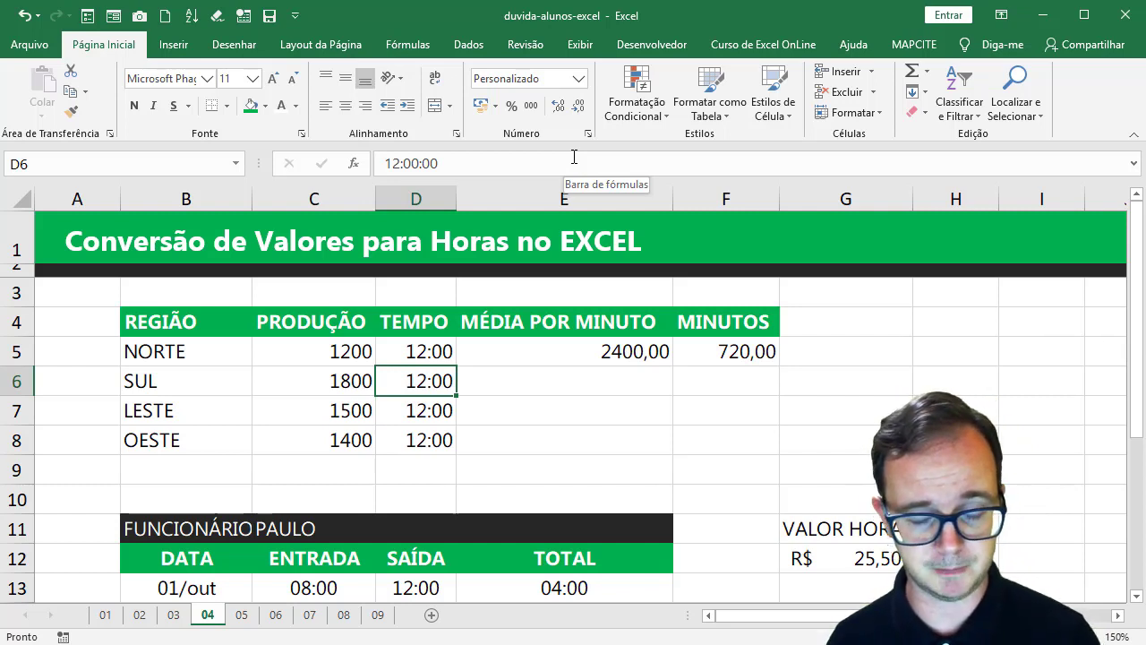
Enter =C5/F5 in E5, giving an average of 1,67 per minute
click(739, 349)
click(648, 355)
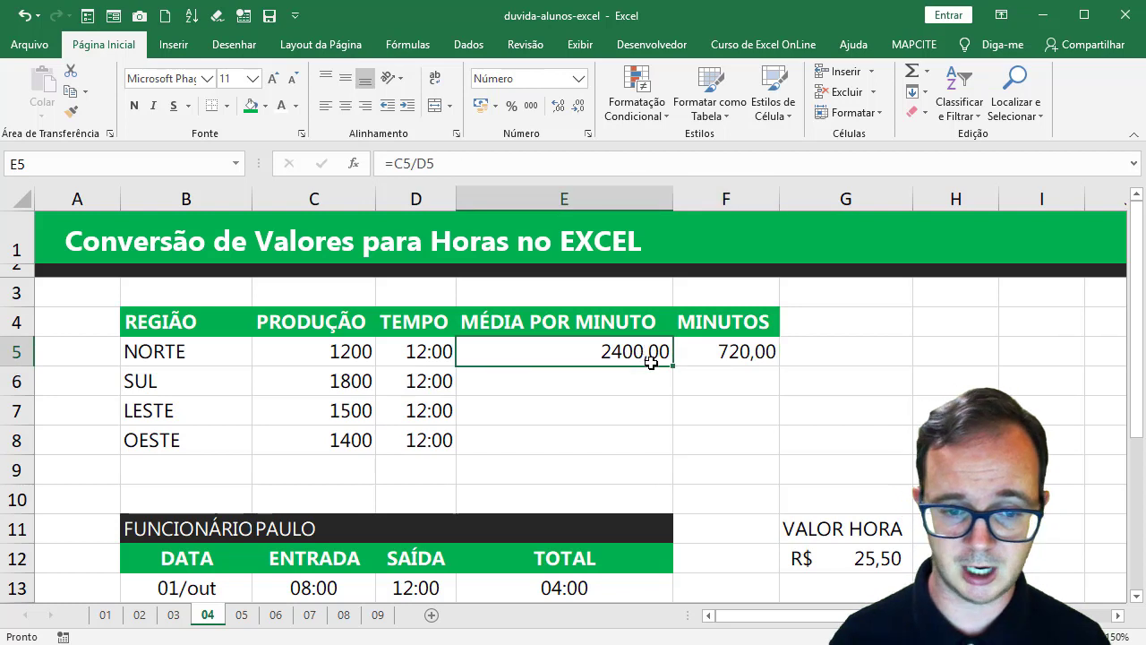
text(=)
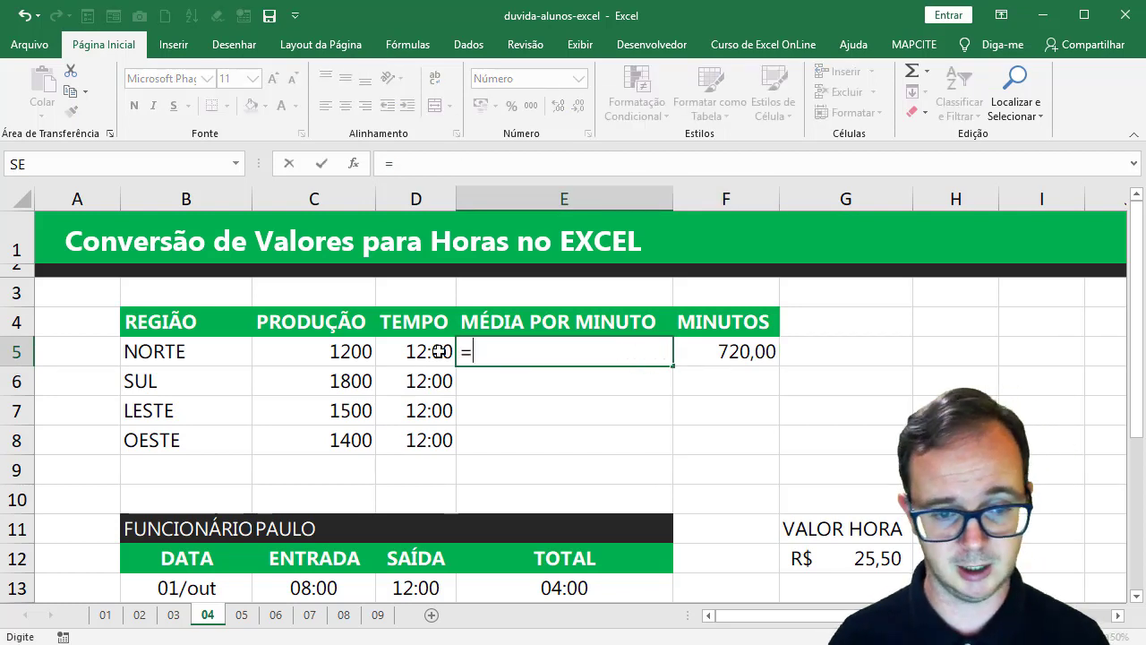
click(312, 355)
text(/)
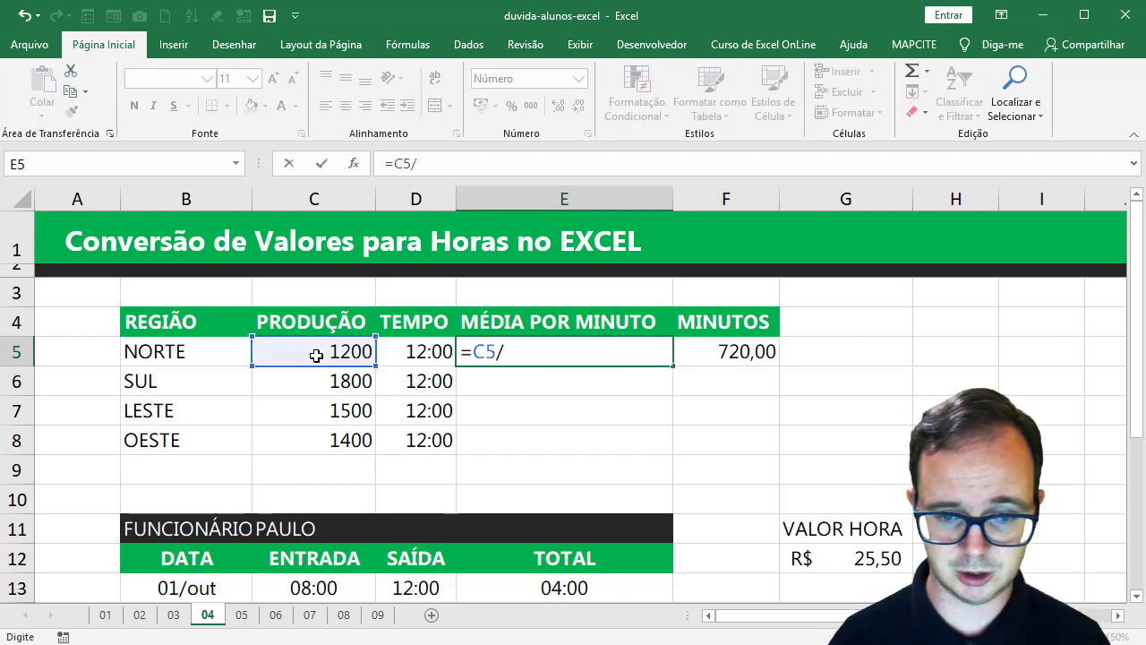
click(732, 343)
key(Return)
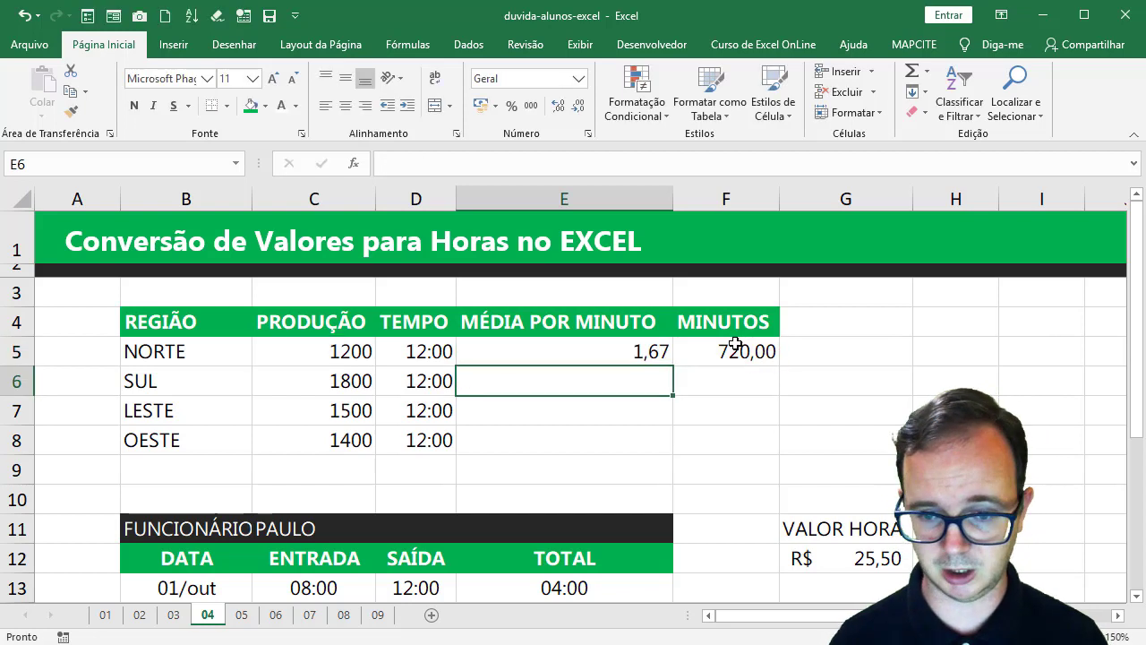
key(Up)
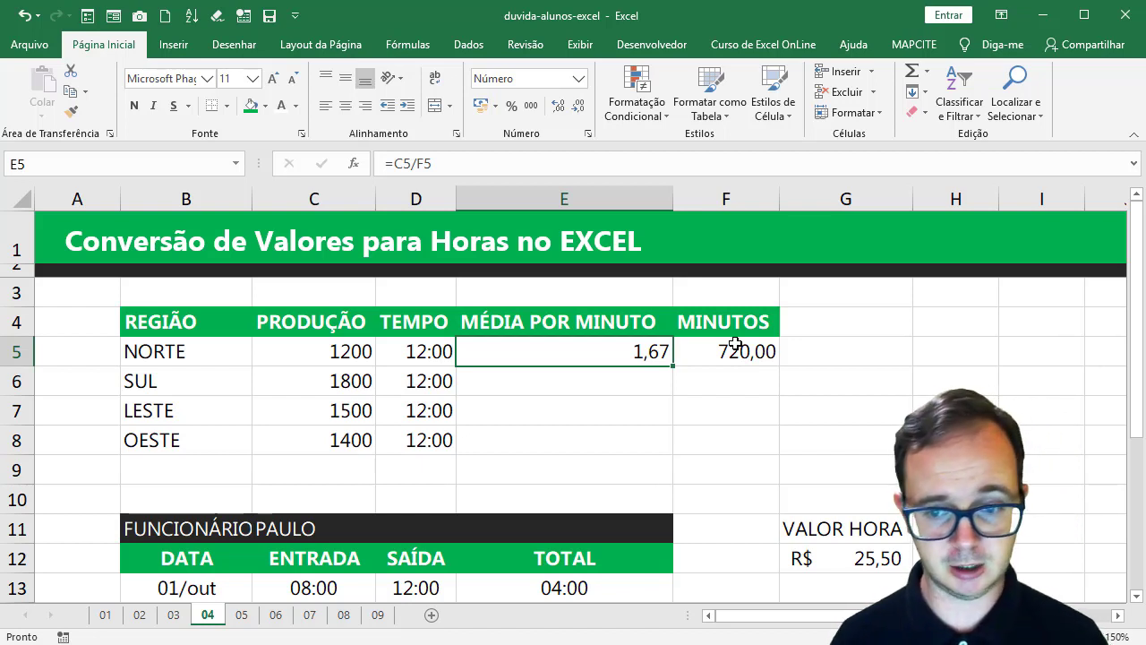
Compare the E5 and F5 formulas, then delete E5's result
click(734, 344)
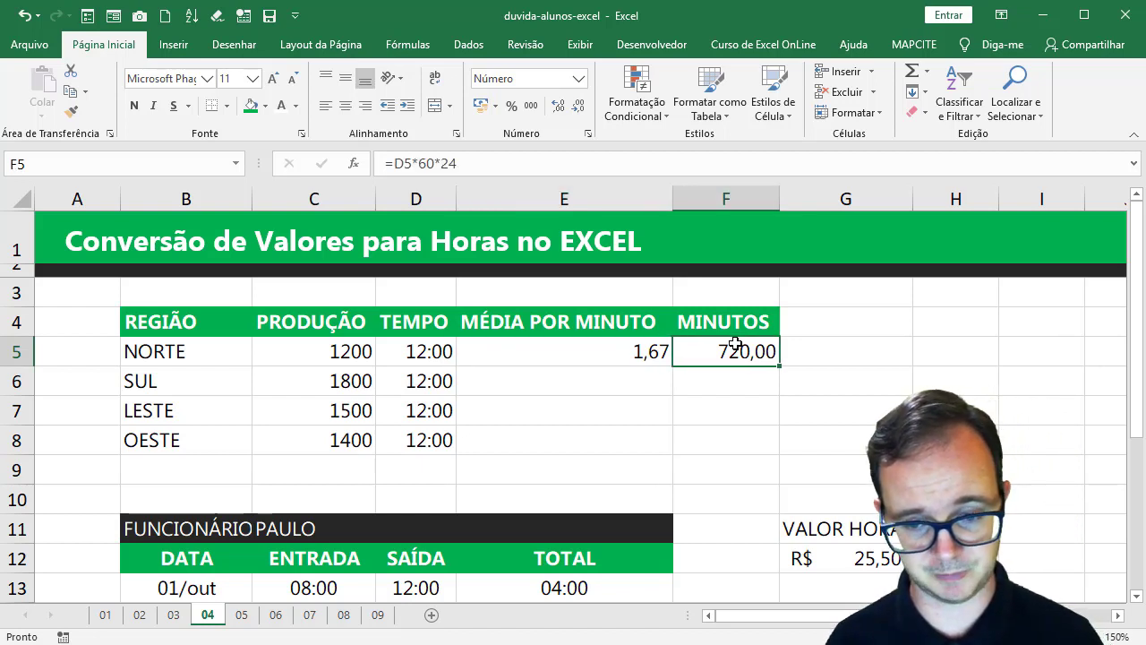
click(649, 344)
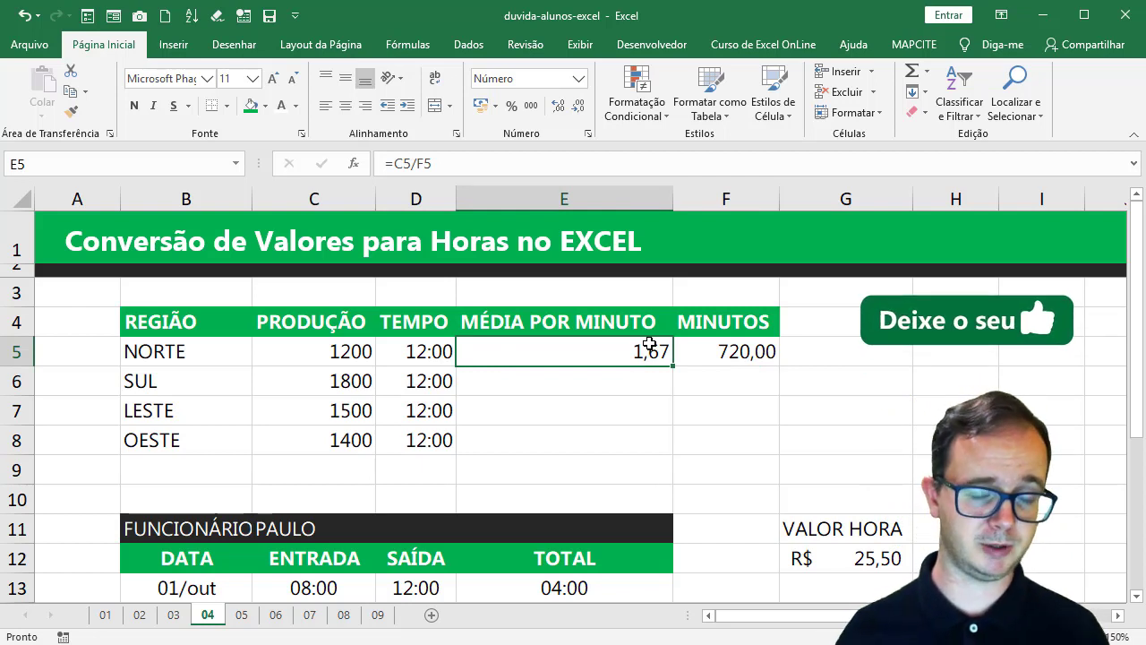
click(725, 351)
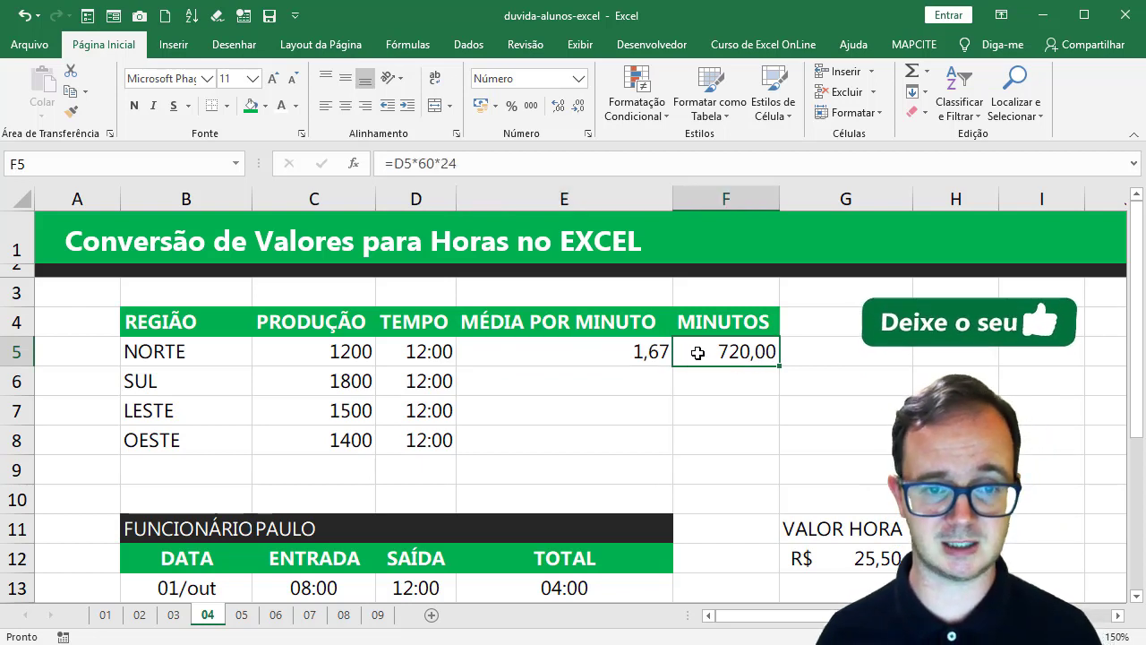
click(636, 355)
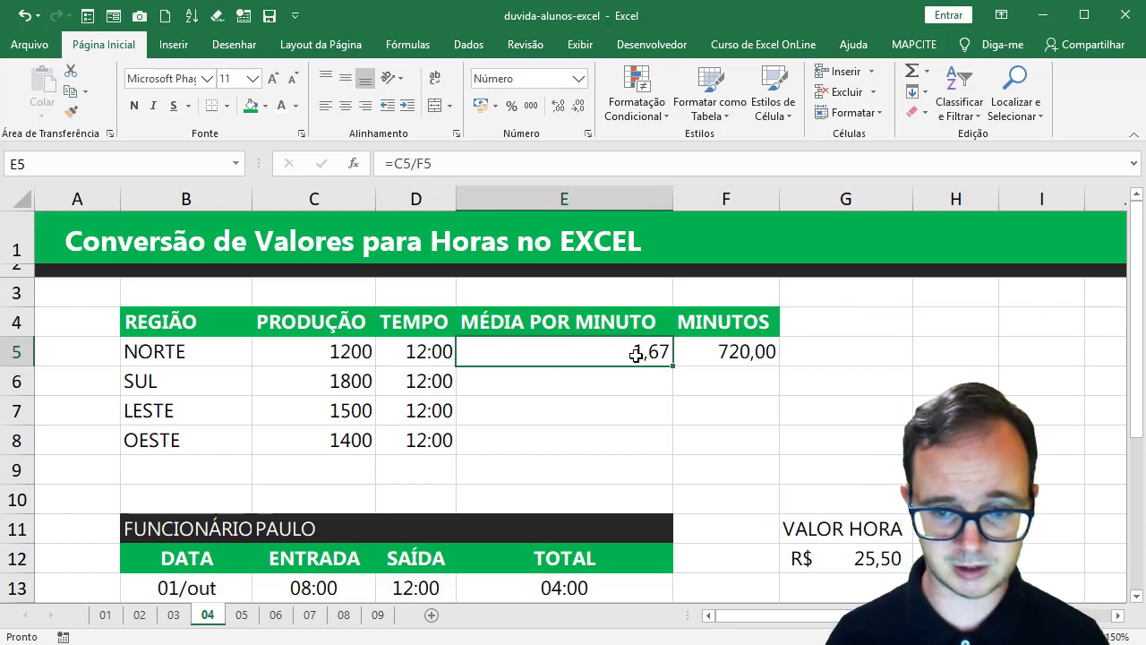
key(Delete)
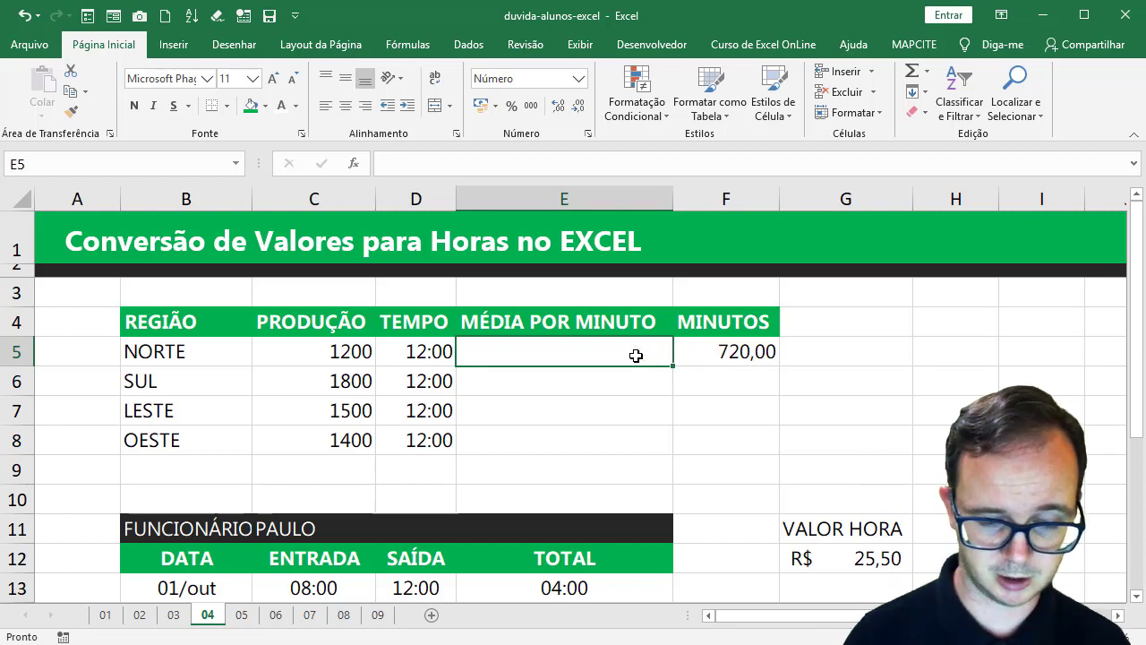
Enter =C5/(D5*60*24) in E5 and fill down to E8, showing 1,67, 2,50, 2,08, 1,94
text(=)
click(318, 345)
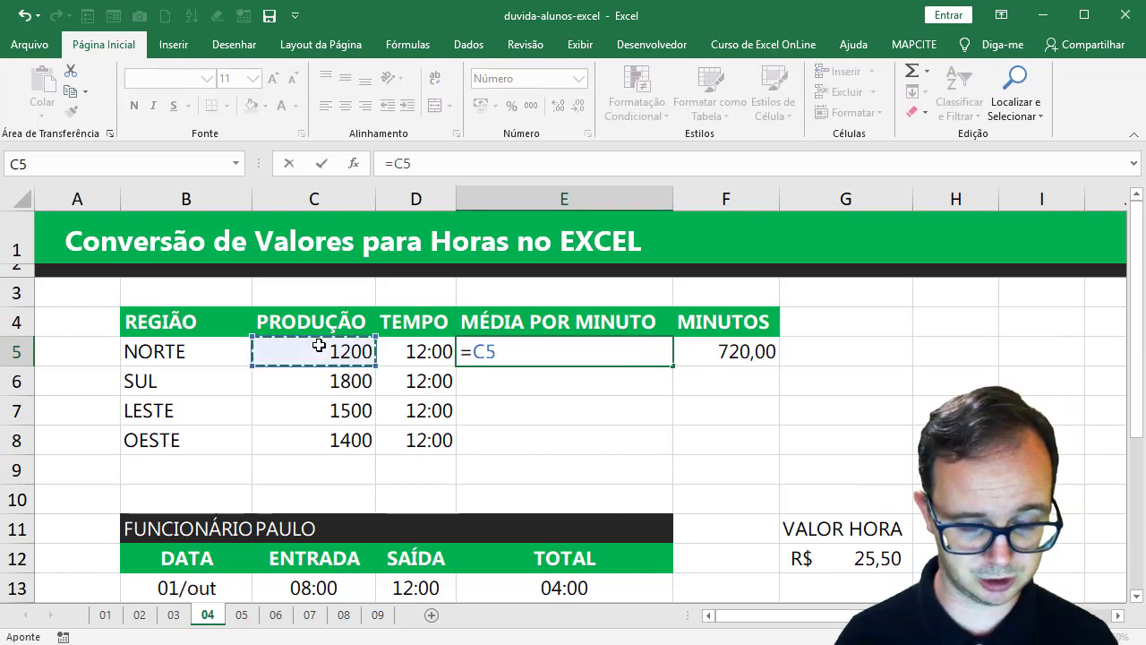
text(/()
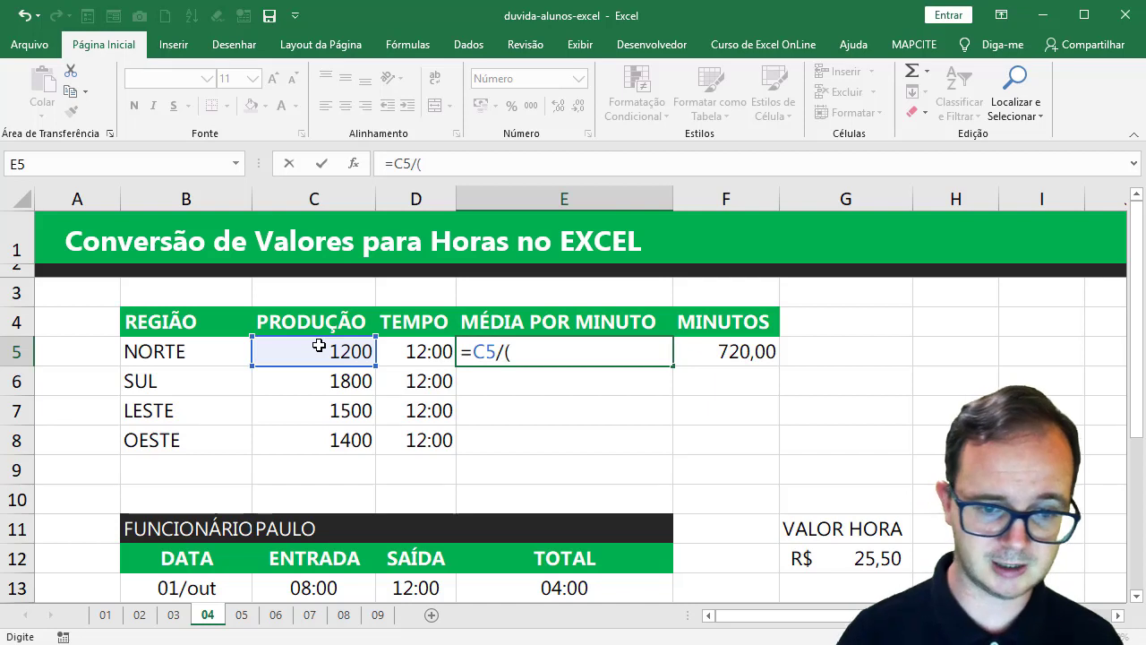
click(398, 351)
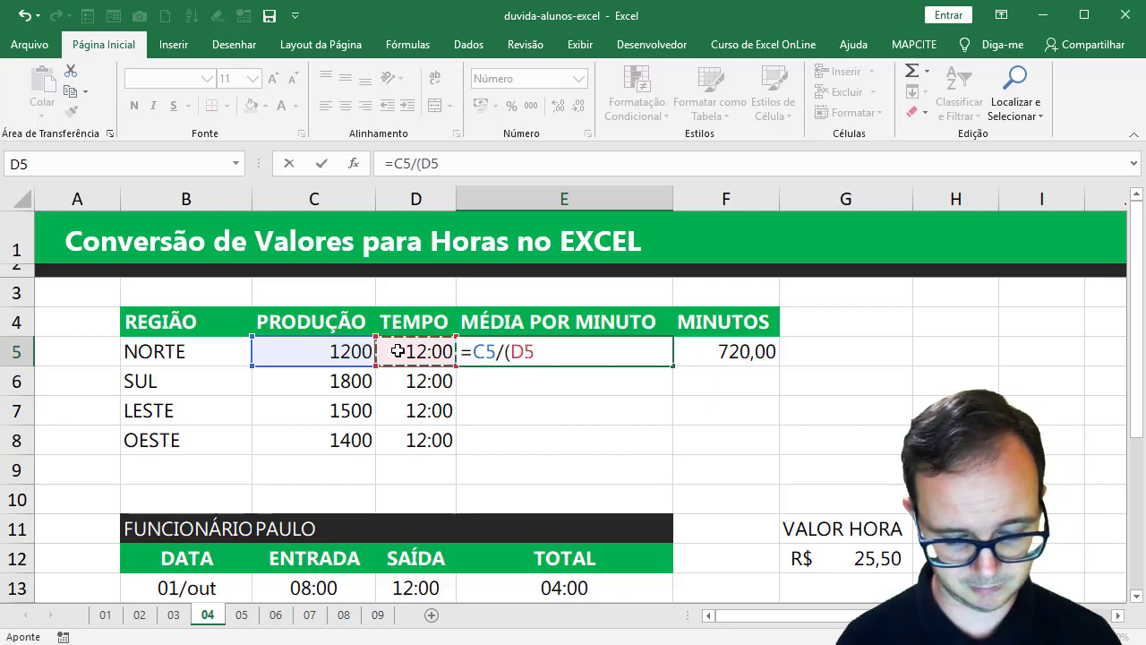
text(*60)
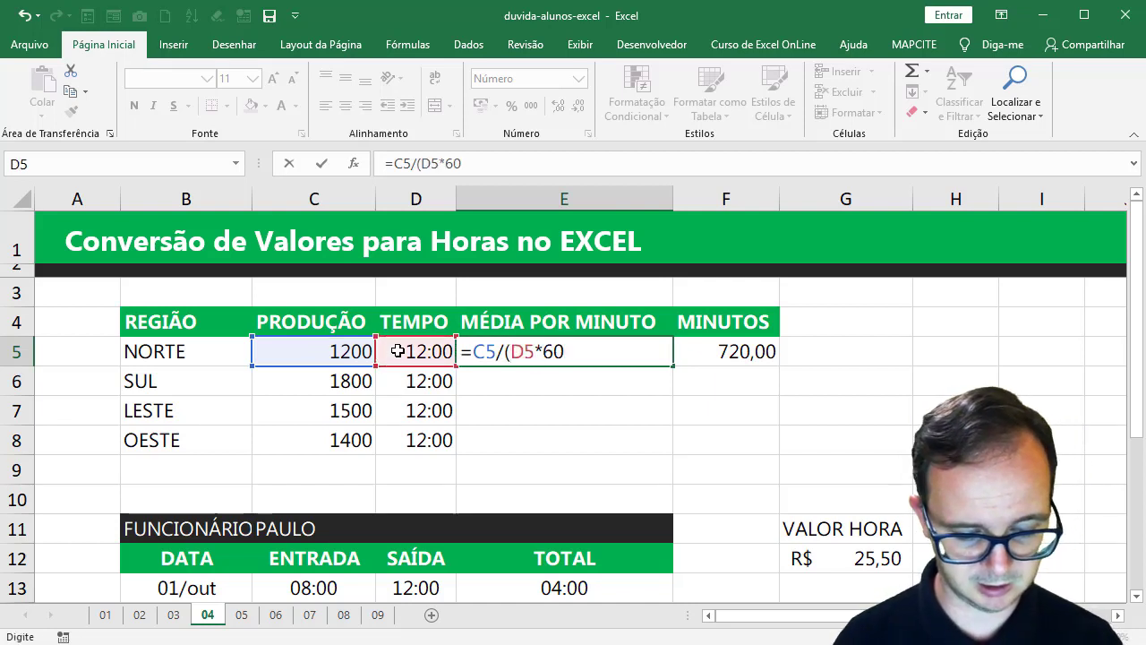
text(*24)
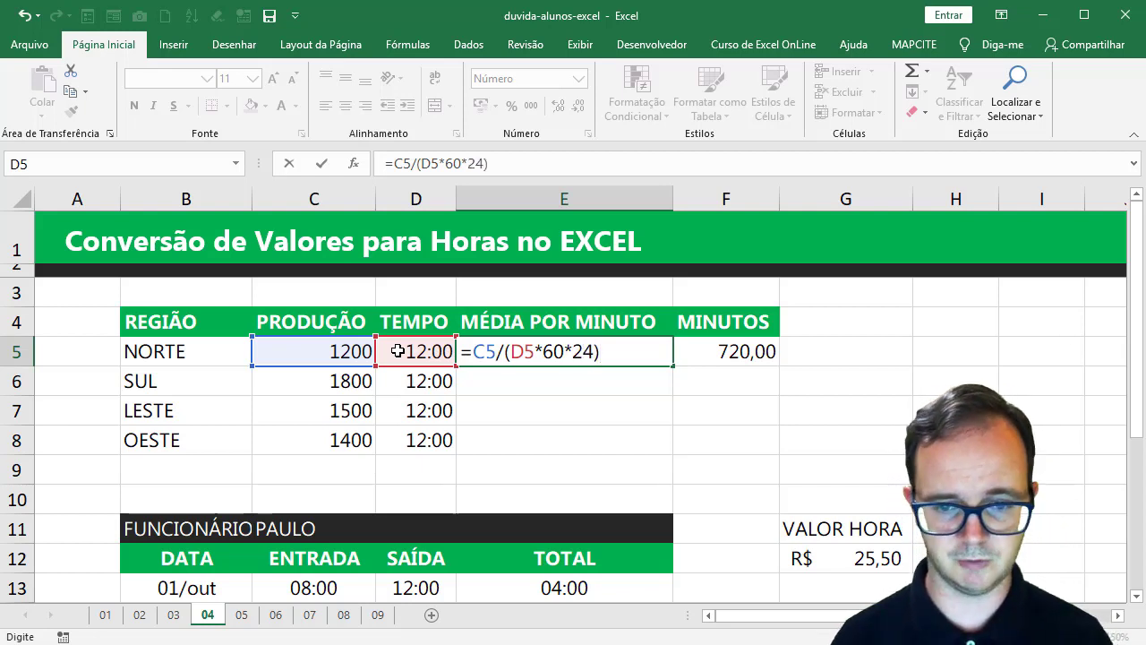
key(Return)
key(Up)
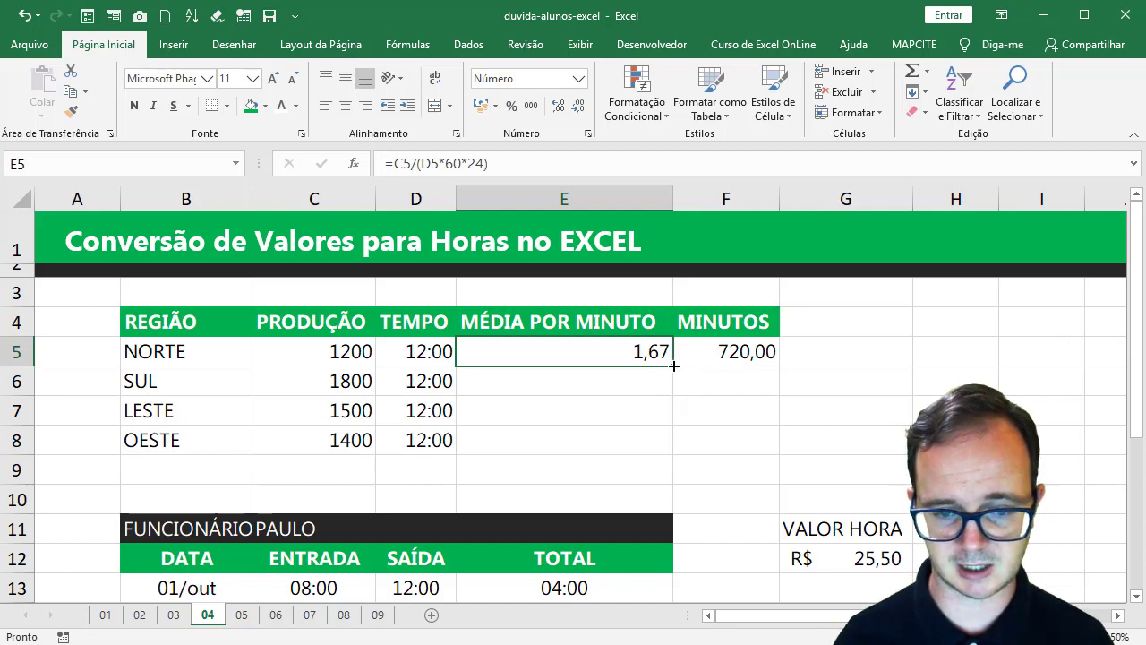
drag(674, 365, 672, 449)
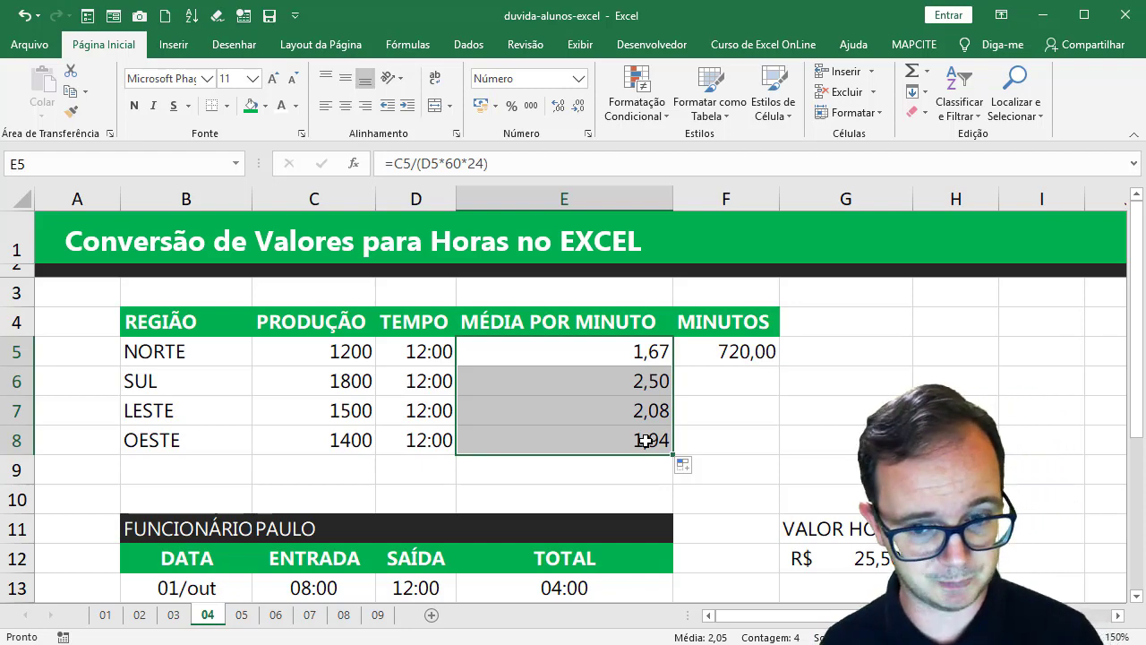
Scroll down to the FUNCIONÁRIO timesheet with its 20:00 total and R$ 510,00 pay
scroll(645, 440, down, 2)
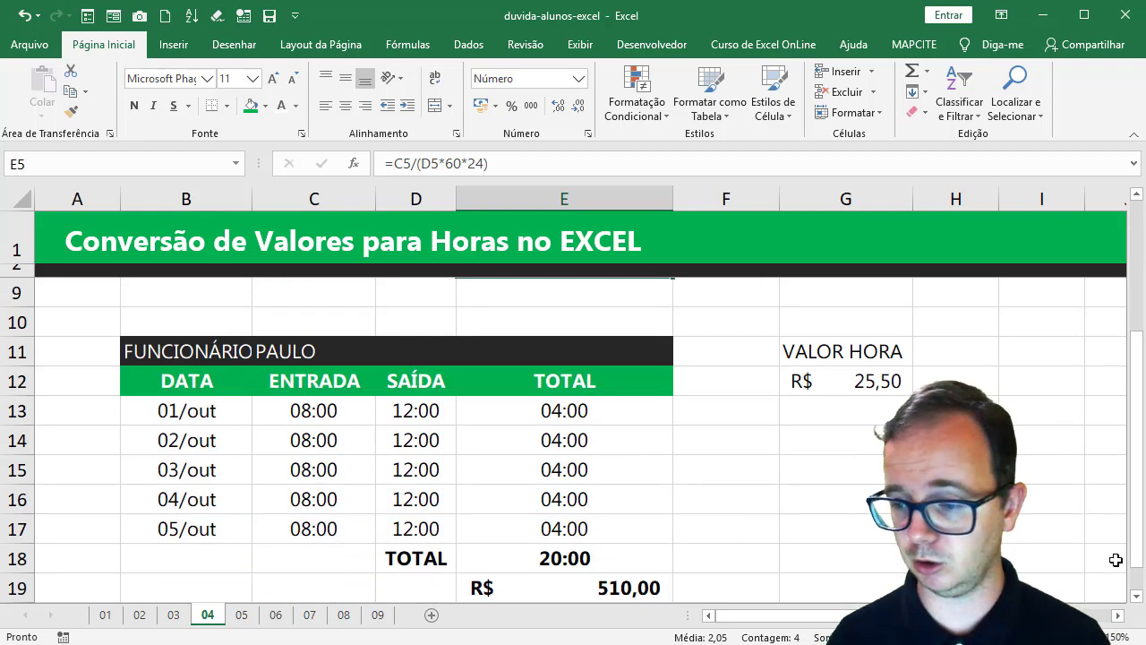
scroll(1110, 594, down, 1)
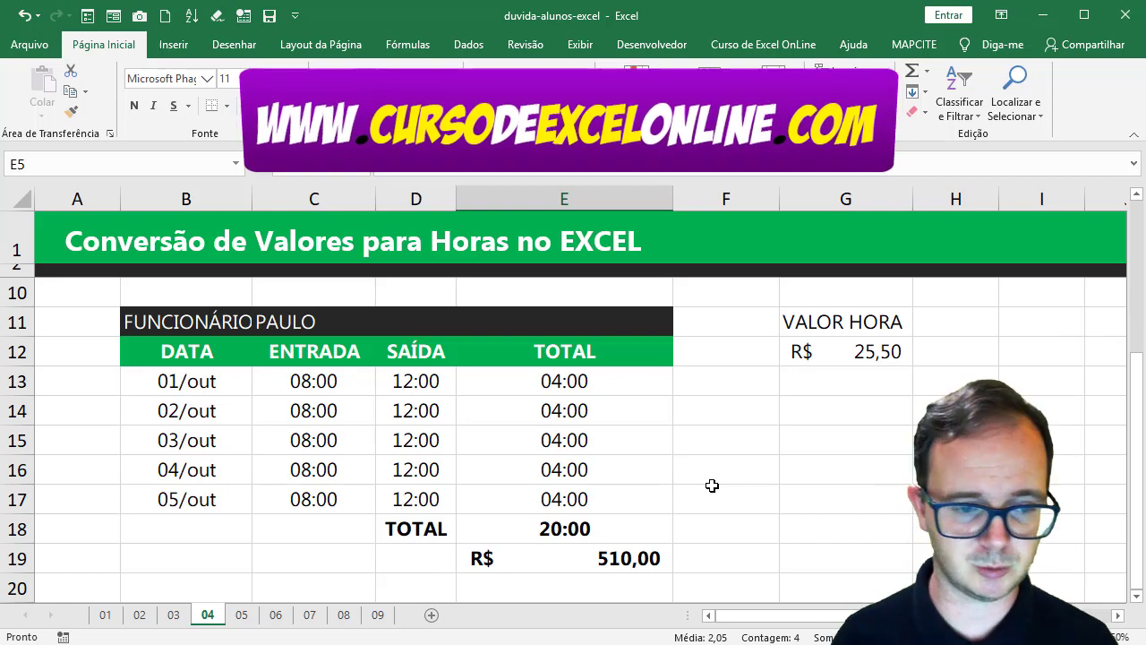
Review the timesheet columns, then clear the summed total and pay cells E18:E19
click(292, 324)
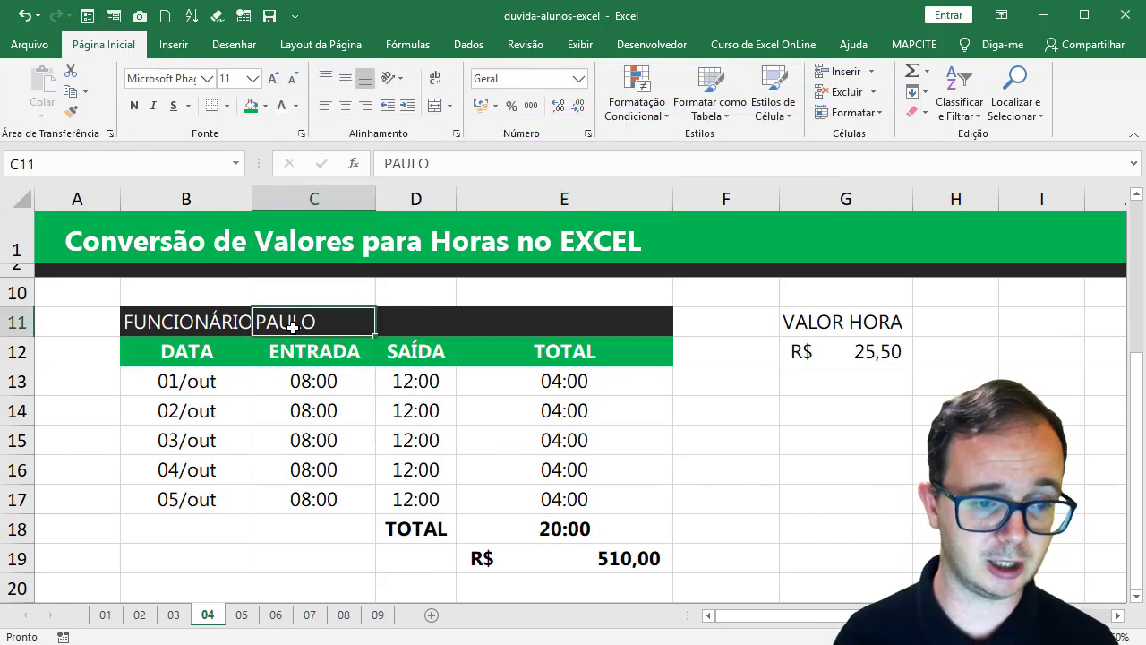
drag(239, 376, 238, 499)
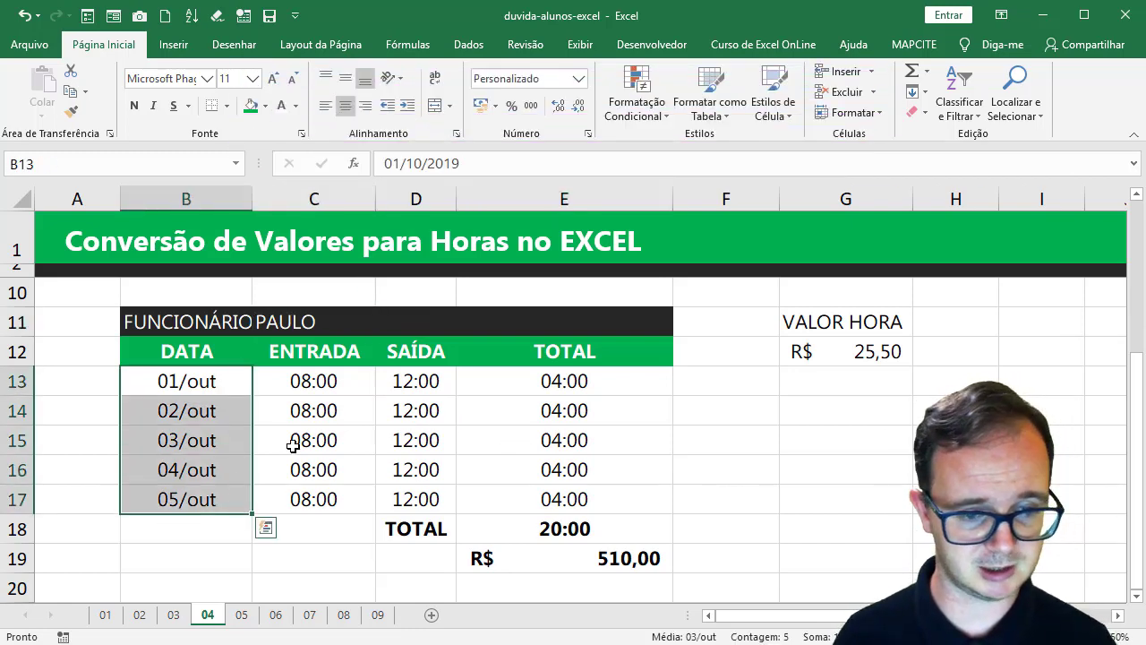
drag(333, 380, 338, 498)
drag(405, 385, 419, 490)
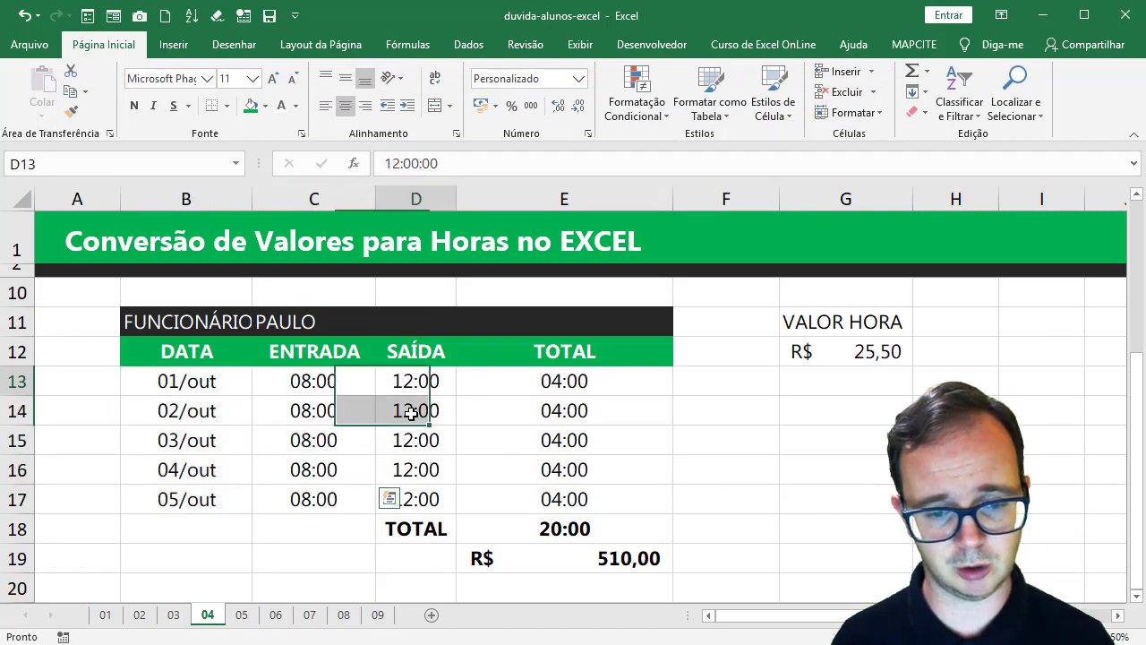
drag(546, 381, 555, 503)
click(565, 528)
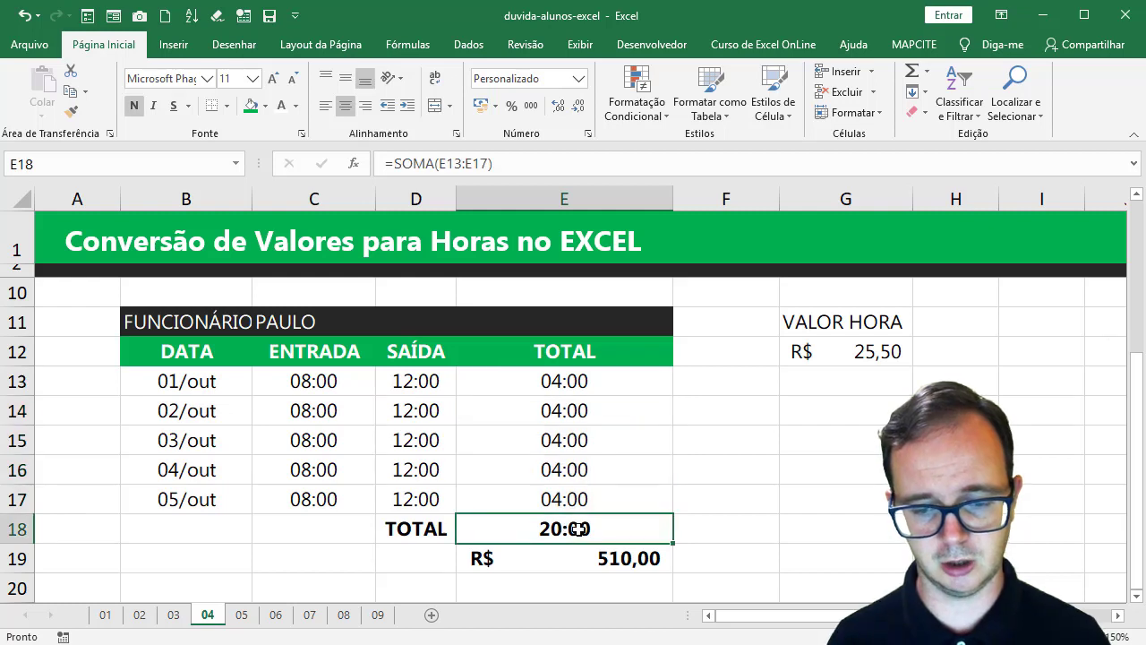
click(596, 554)
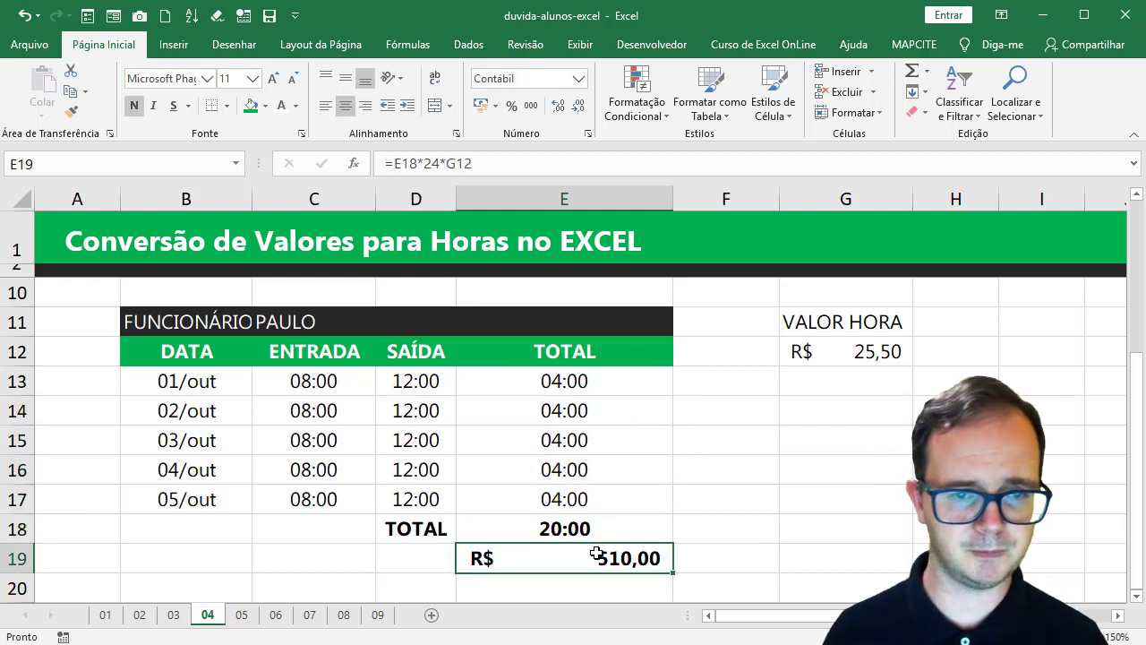
drag(585, 519, 590, 545)
key(Delete)
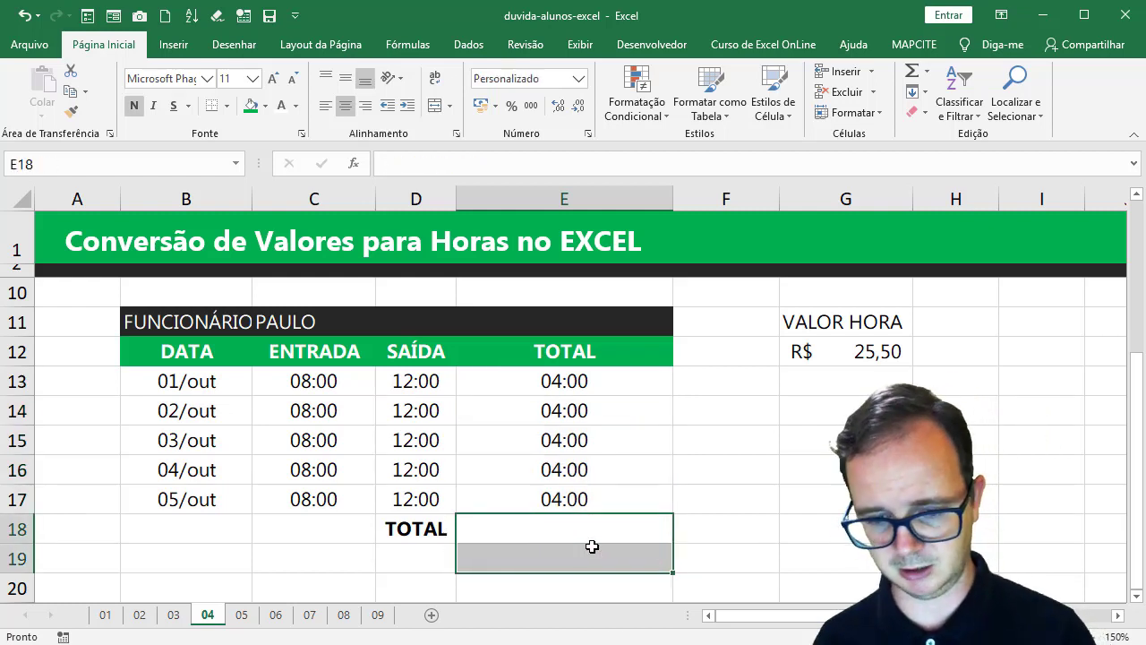
Check the 25,50 hourly rate and select the daily TOTAL cells E13:E17
click(846, 321)
click(842, 353)
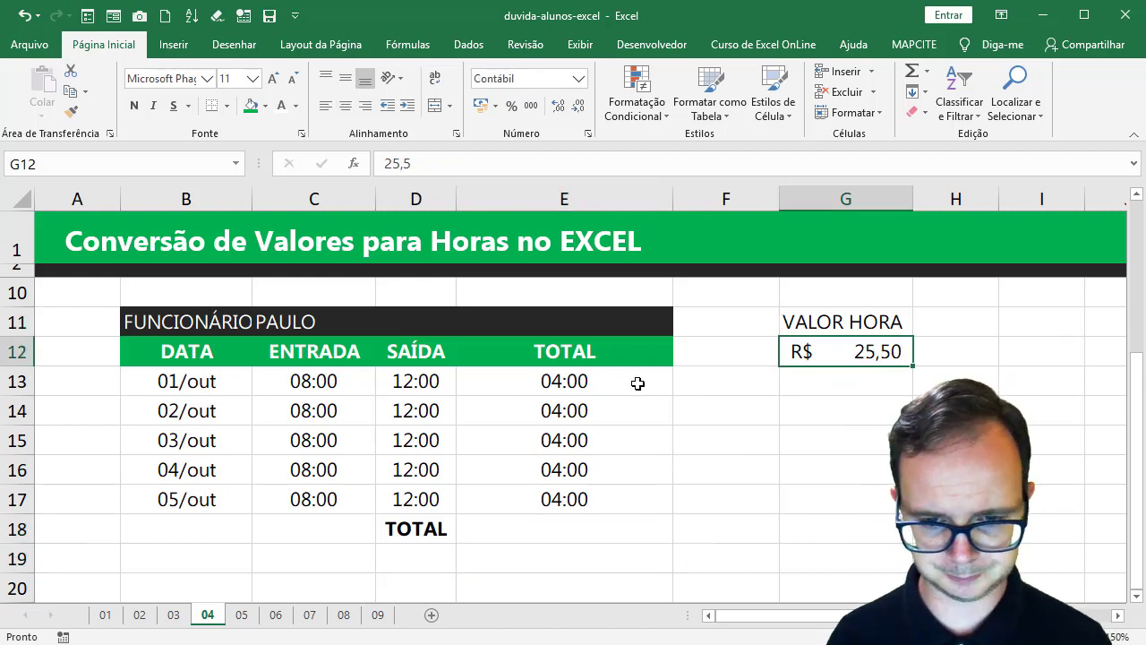
drag(635, 383, 631, 500)
Clear the daily TOTAL values and set the 02/out and 03/out exits to 13:00 and 10:00
key(Delete)
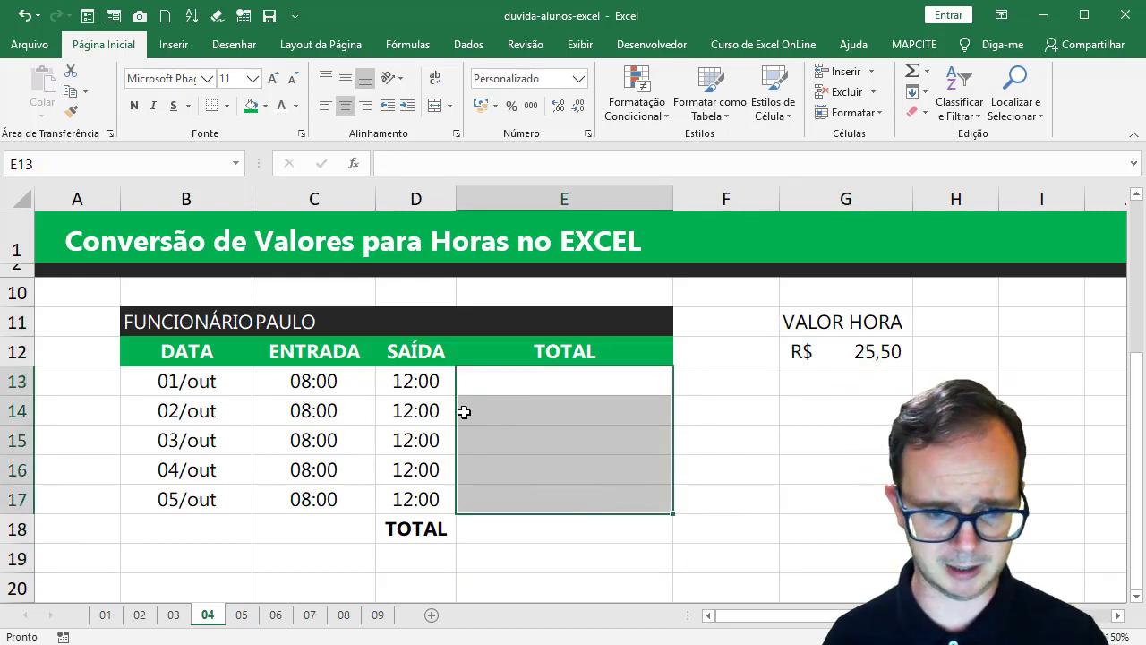
click(435, 399)
click(441, 382)
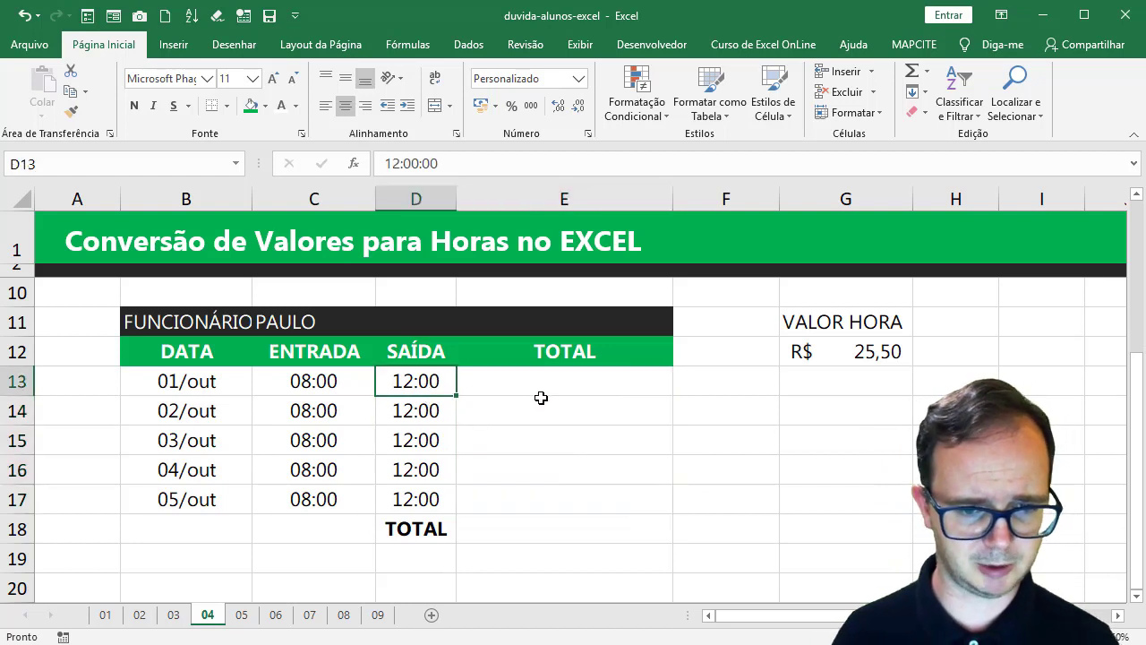
click(400, 410)
text(13)
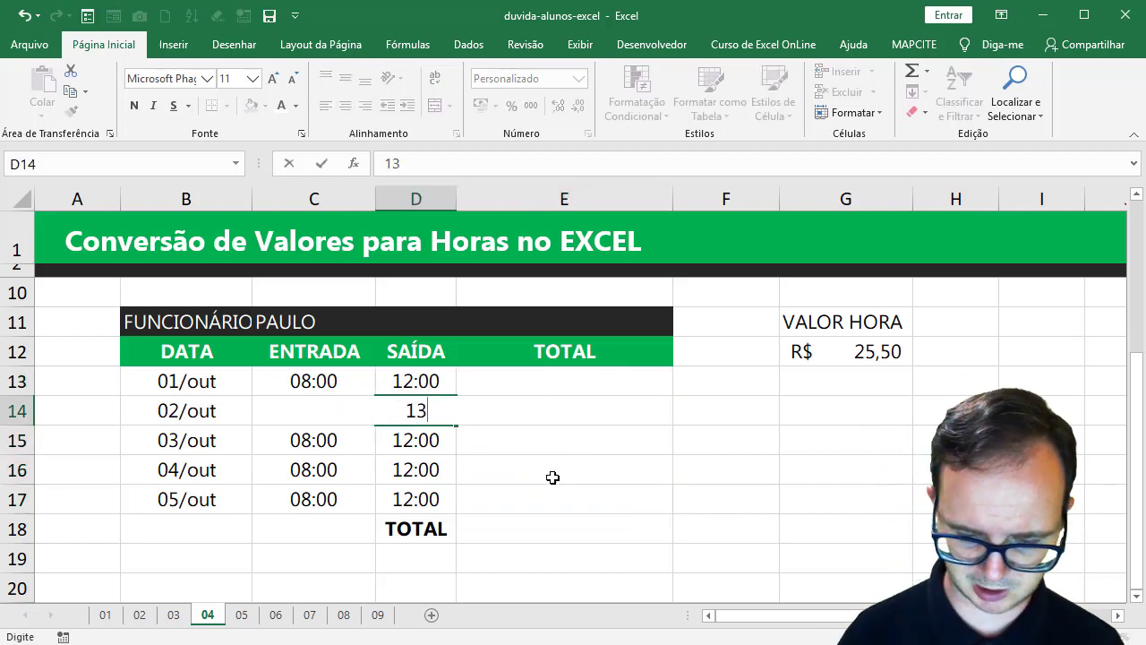
text(:00)
key(Return)
text(10)
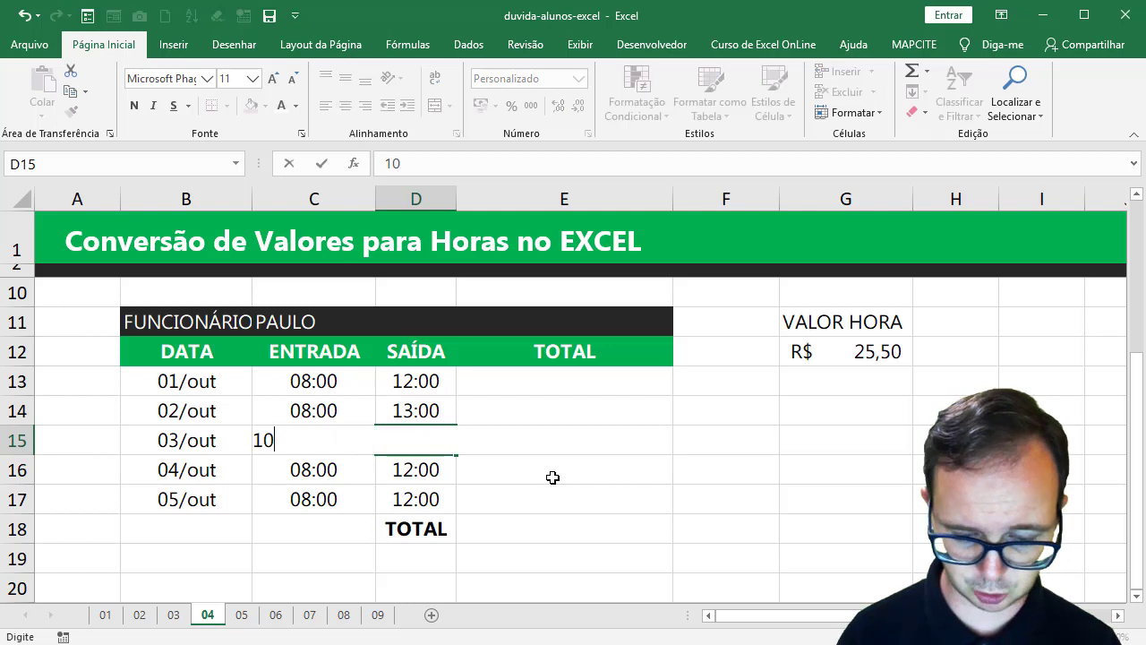
text(:00)
key(Return)
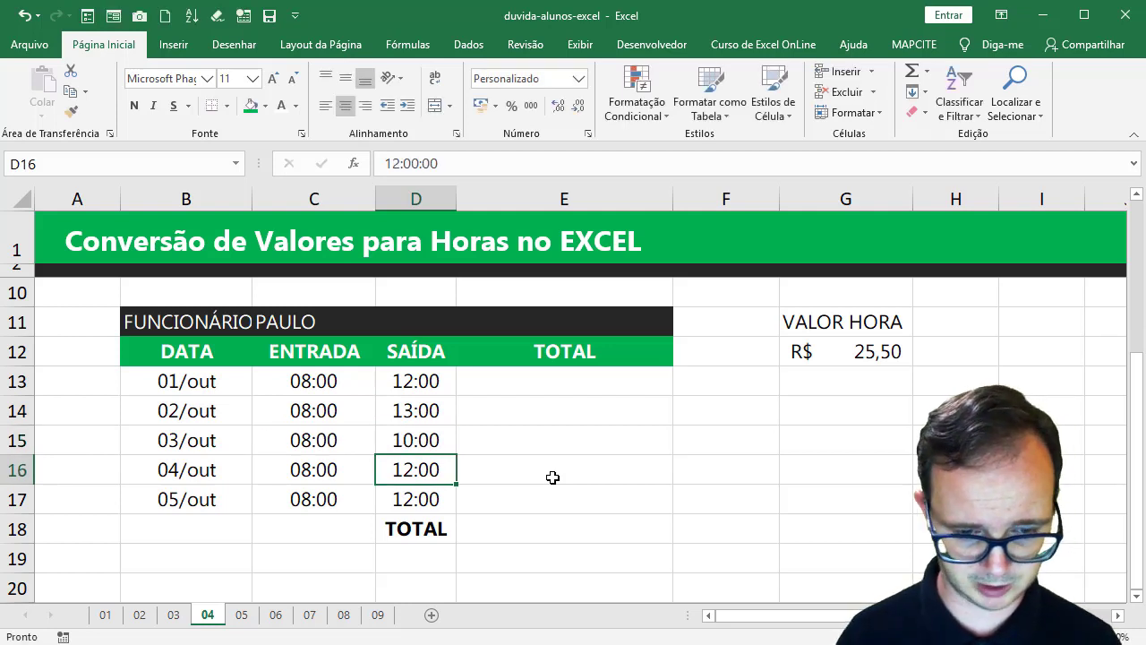
Change the 04/out and 05/out exit times to 14:00
key(F2)
key(BackSpace)
key(BackSpace)
key(BackSpace)
text(18)
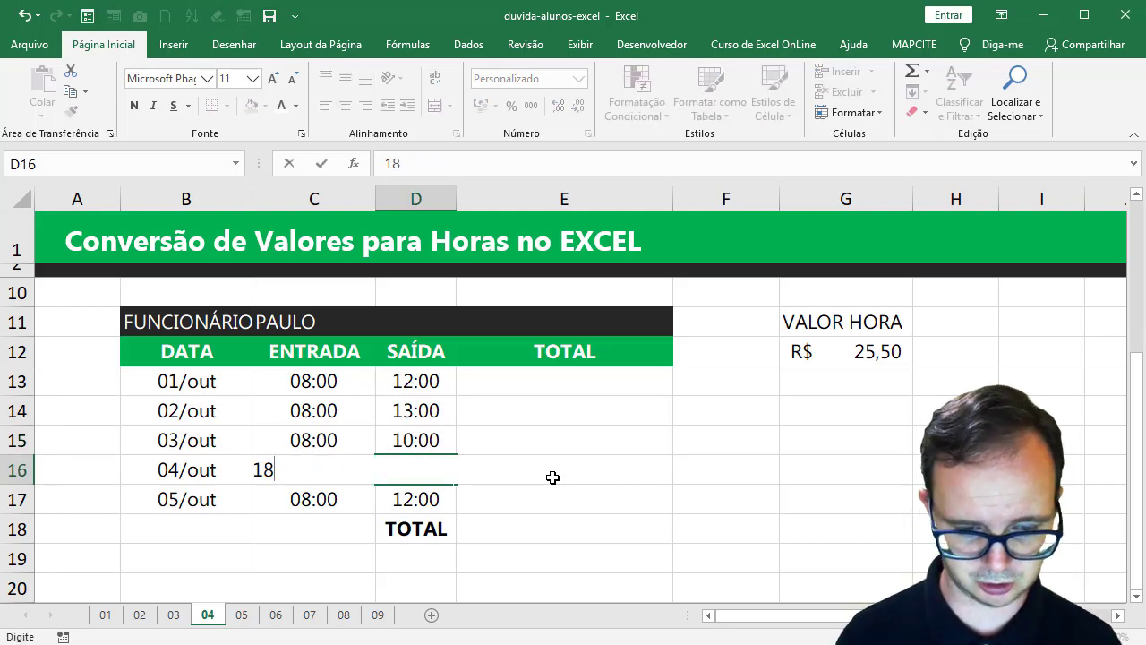
text(45)
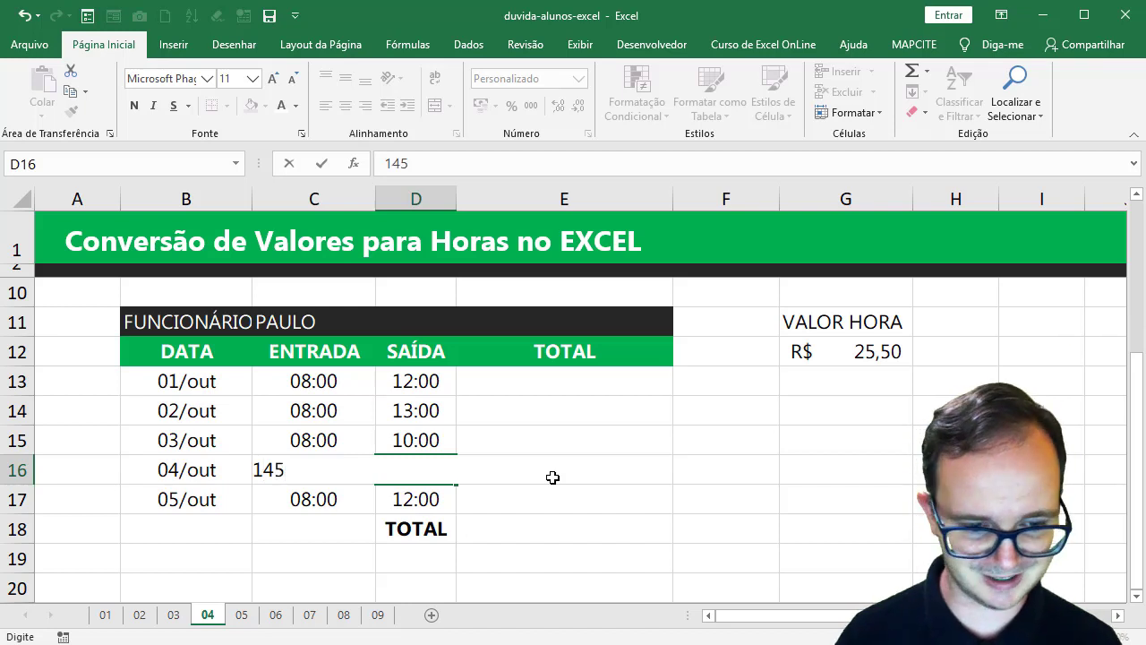
key(BackSpace)
key(Return)
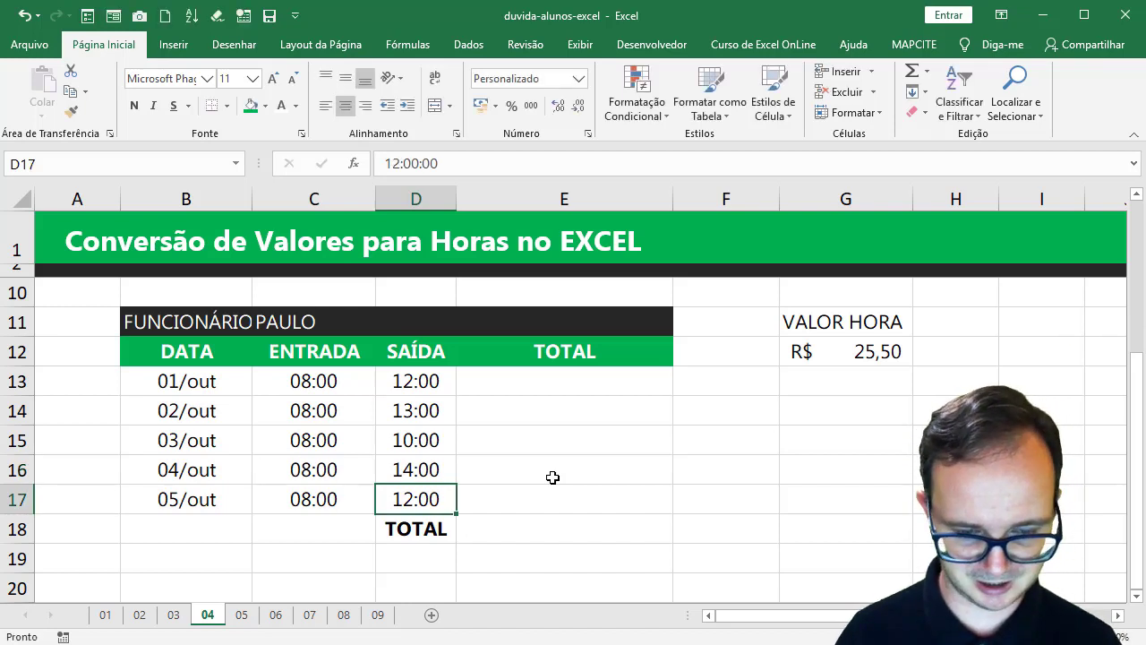
text(14:0)
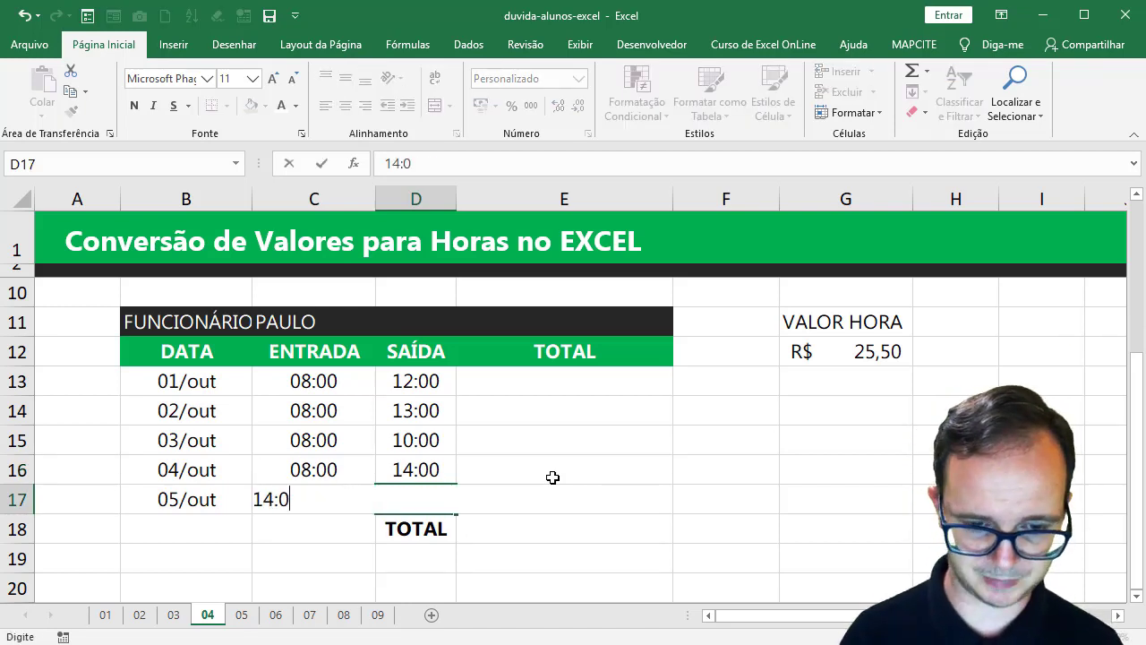
text(0)
key(Return)
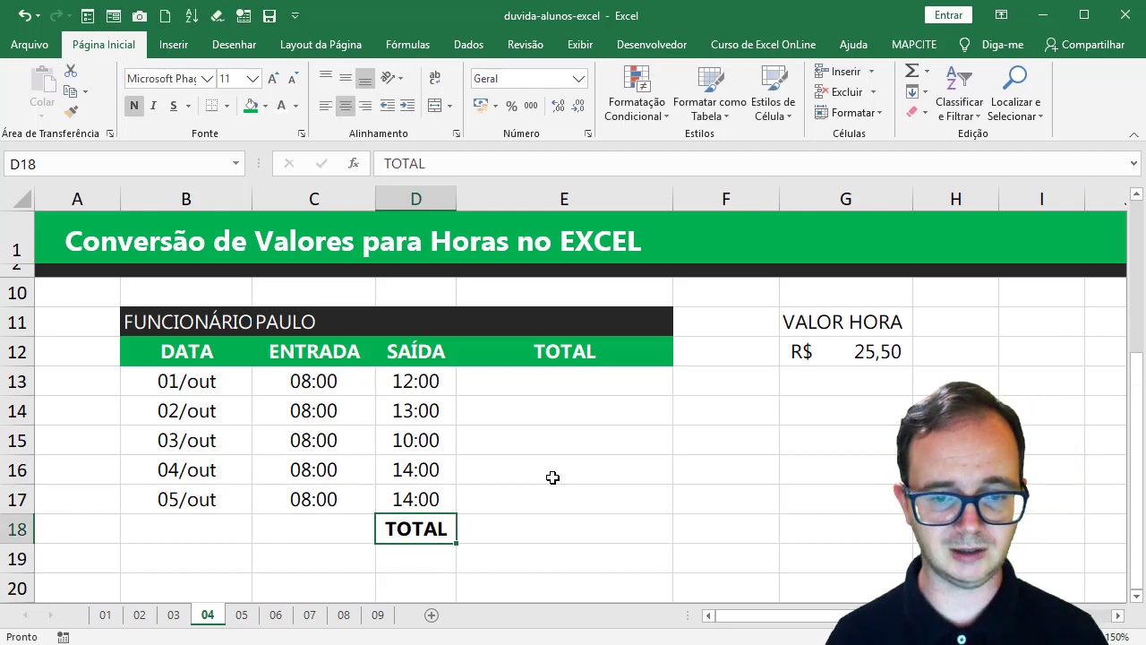
key(Right)
Enter =D13-C13 in E13 and fill down to E17: 04:00, 05:00, 02:00, 06:00, 06:00
key(Left)
key(Right)
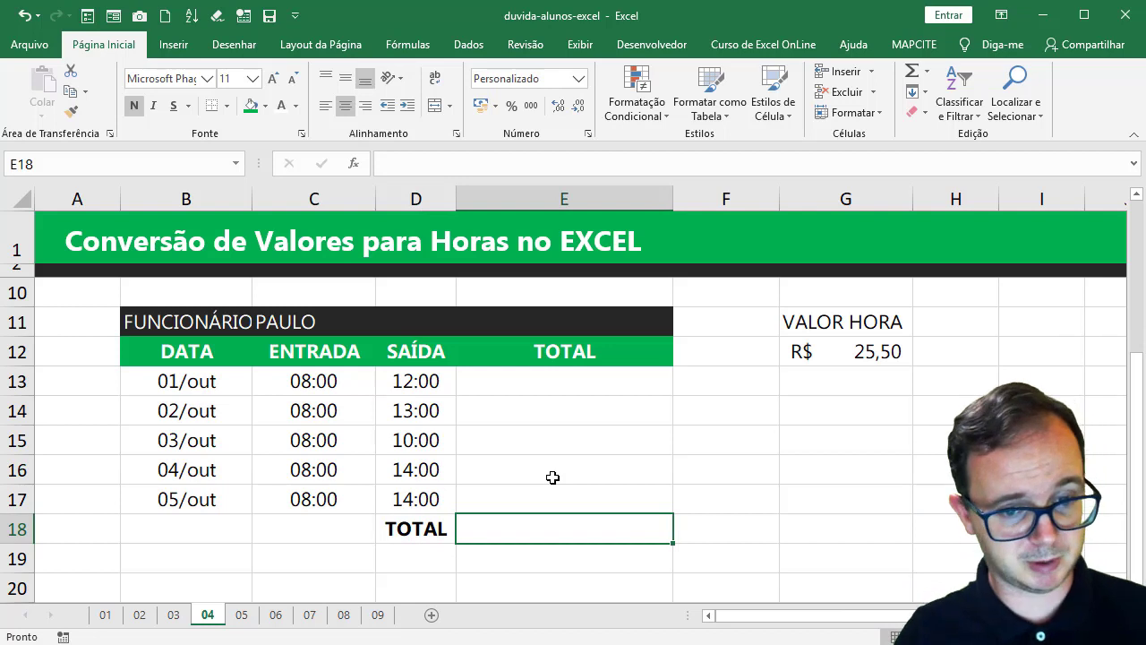
key(Up)
key(Up)
key(Up)
key(Up)
key(Up)
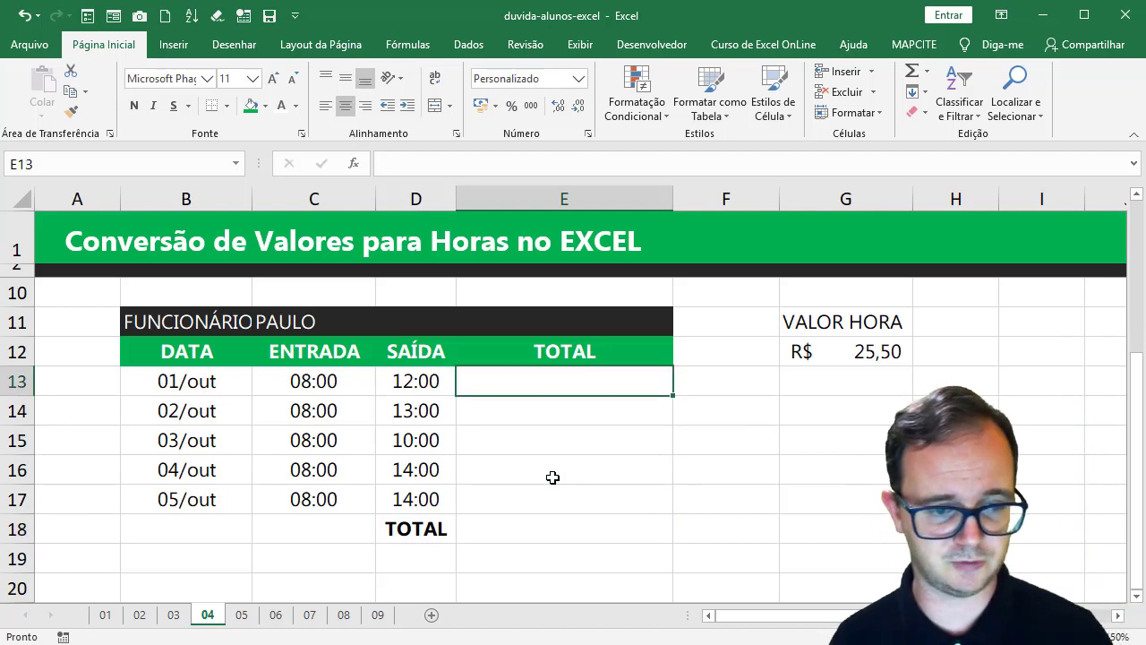
text(=)
key(Down)
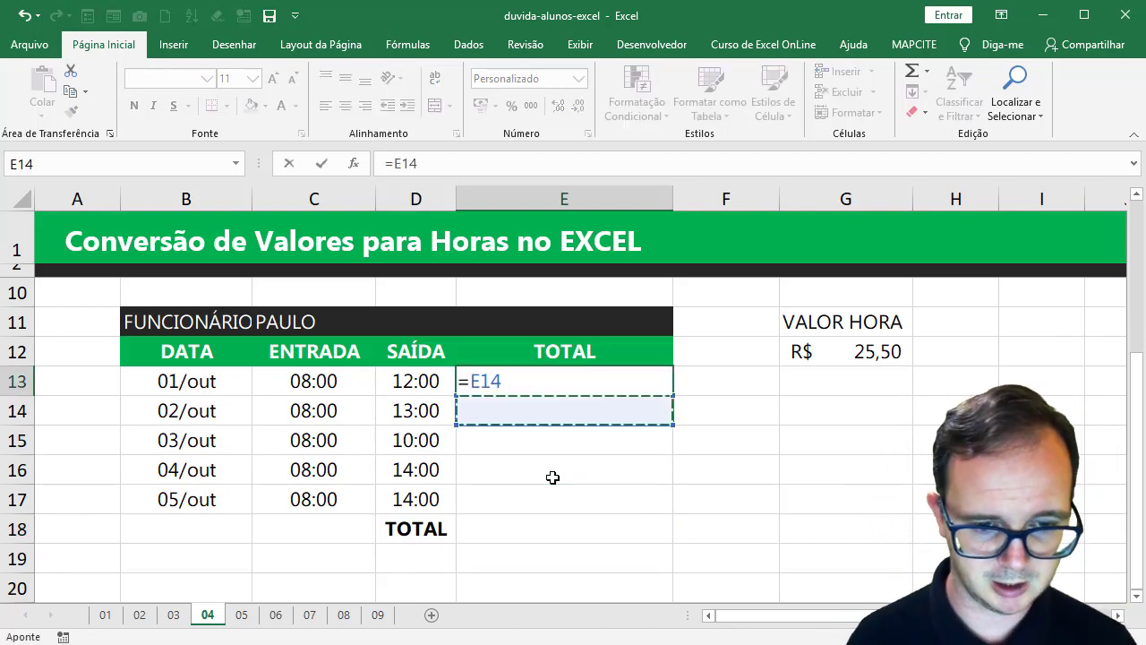
key(Up)
key(Left)
text(-)
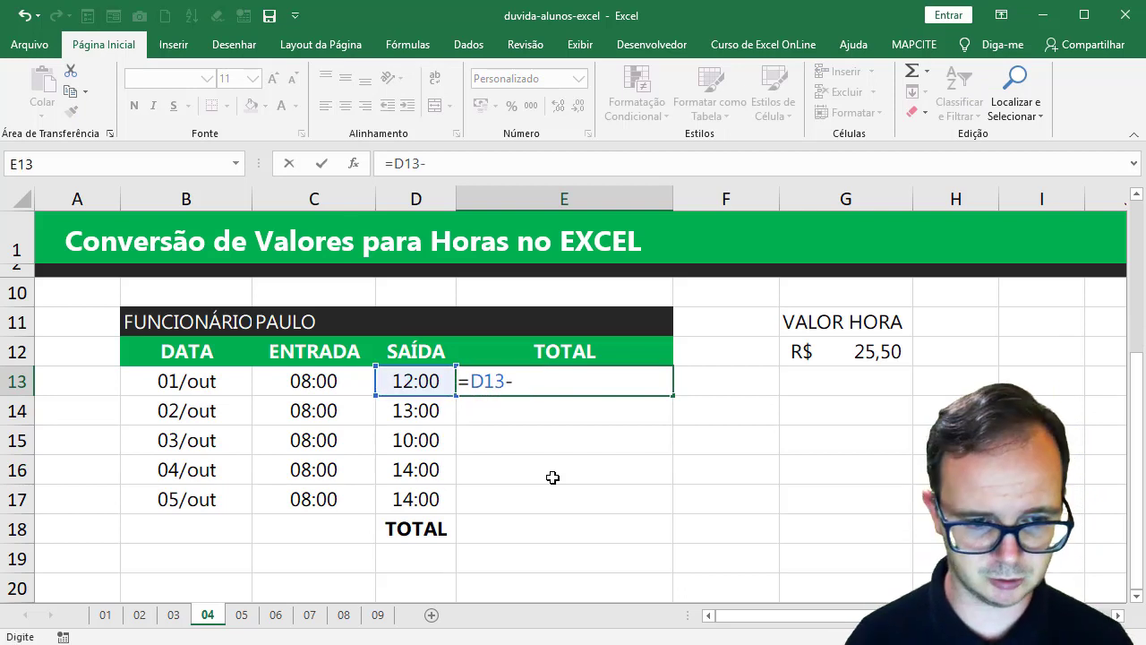
key(Left)
key(Left)
key(Return)
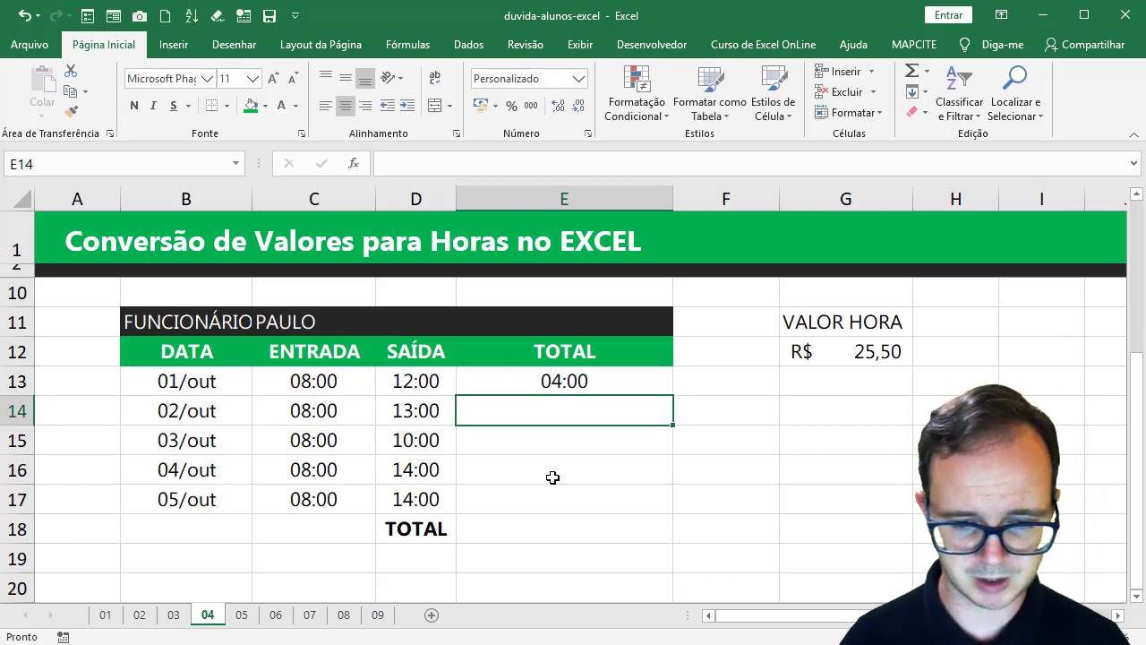
click(591, 385)
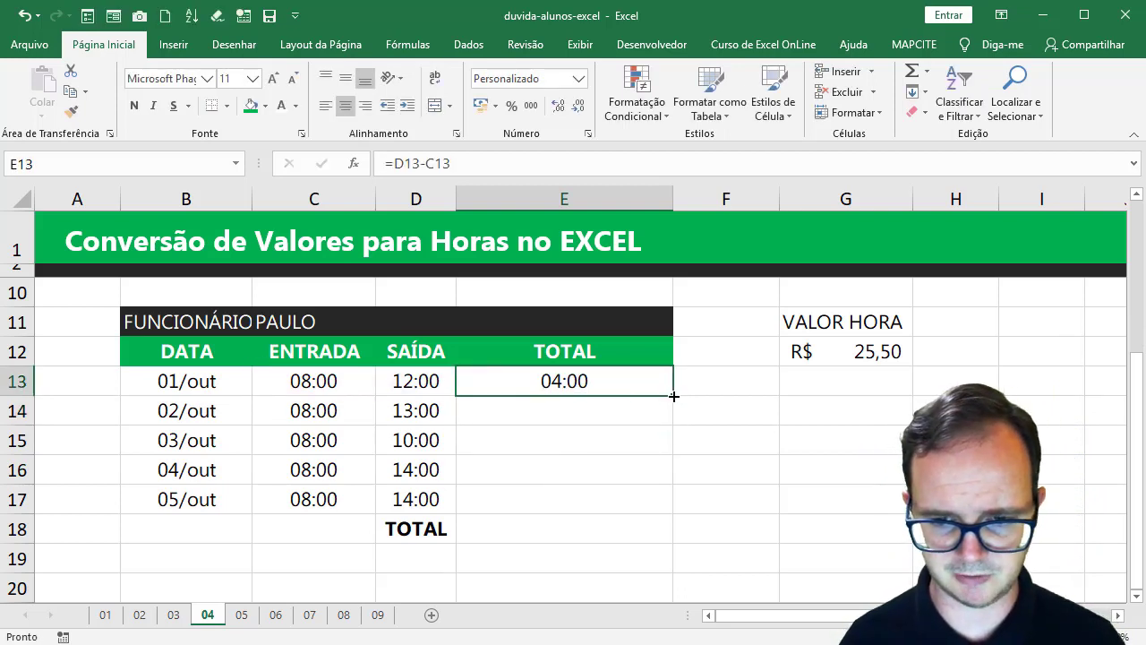
drag(673, 395, 664, 508)
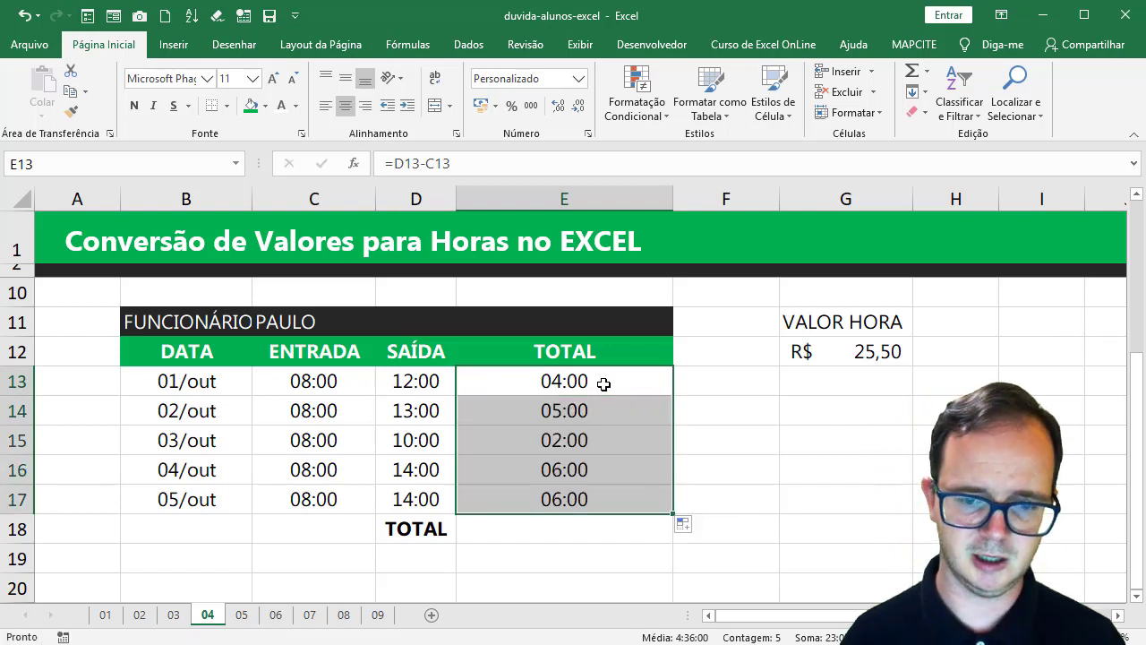
click(562, 526)
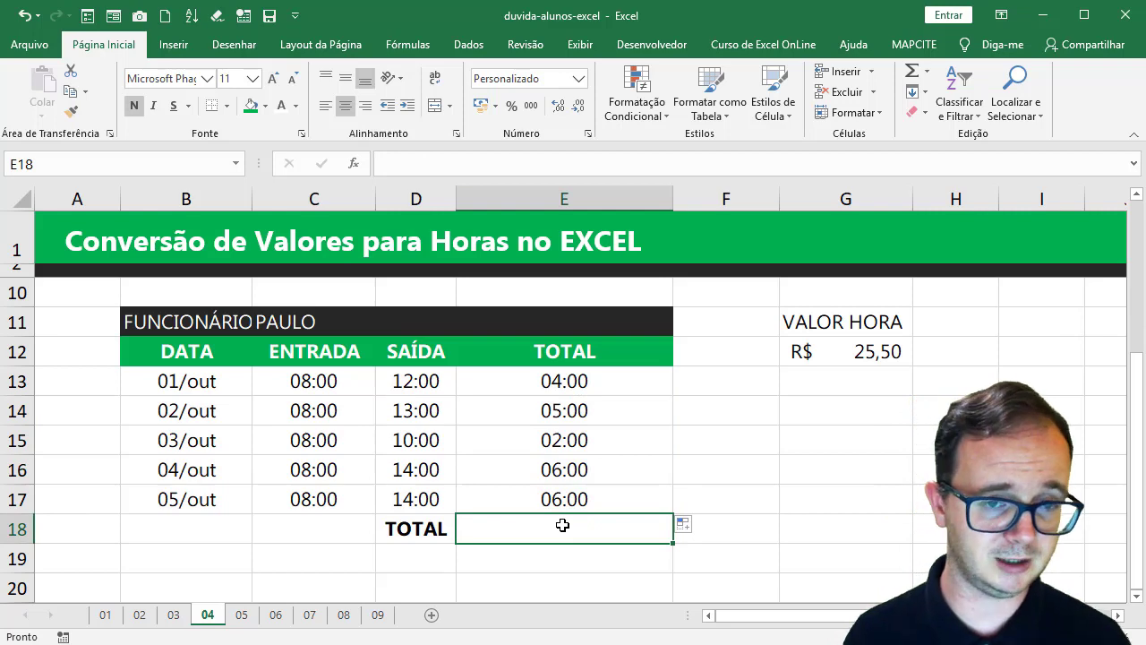
Sum the daily hours in E18 with =SOMA(E13:E17)
text(=soma)
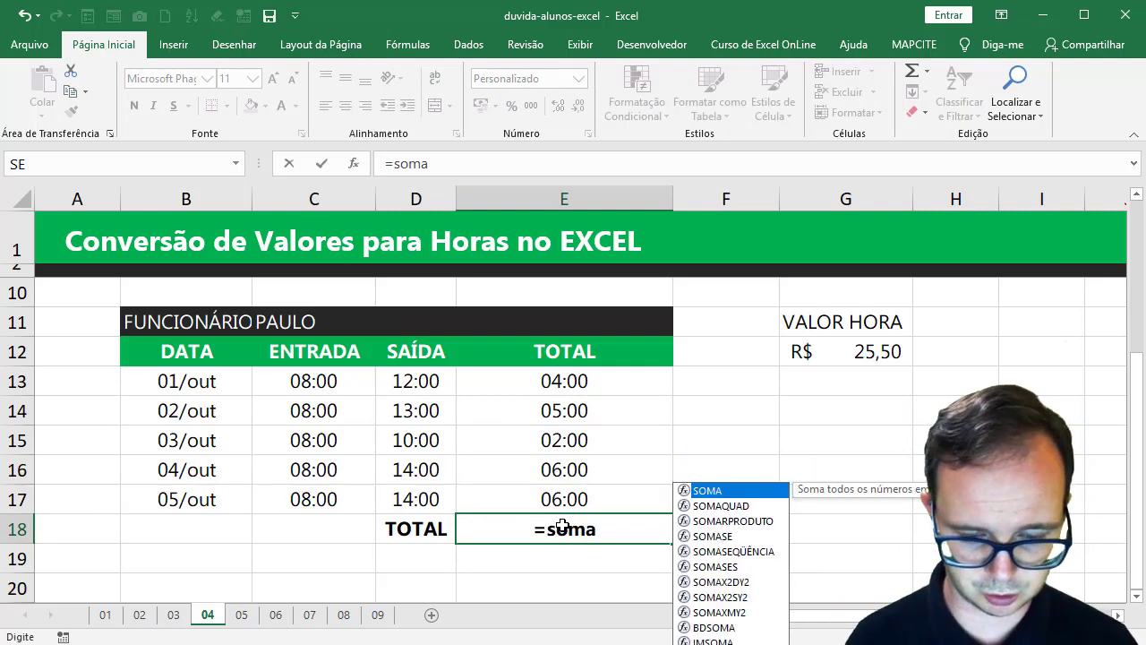
text(()
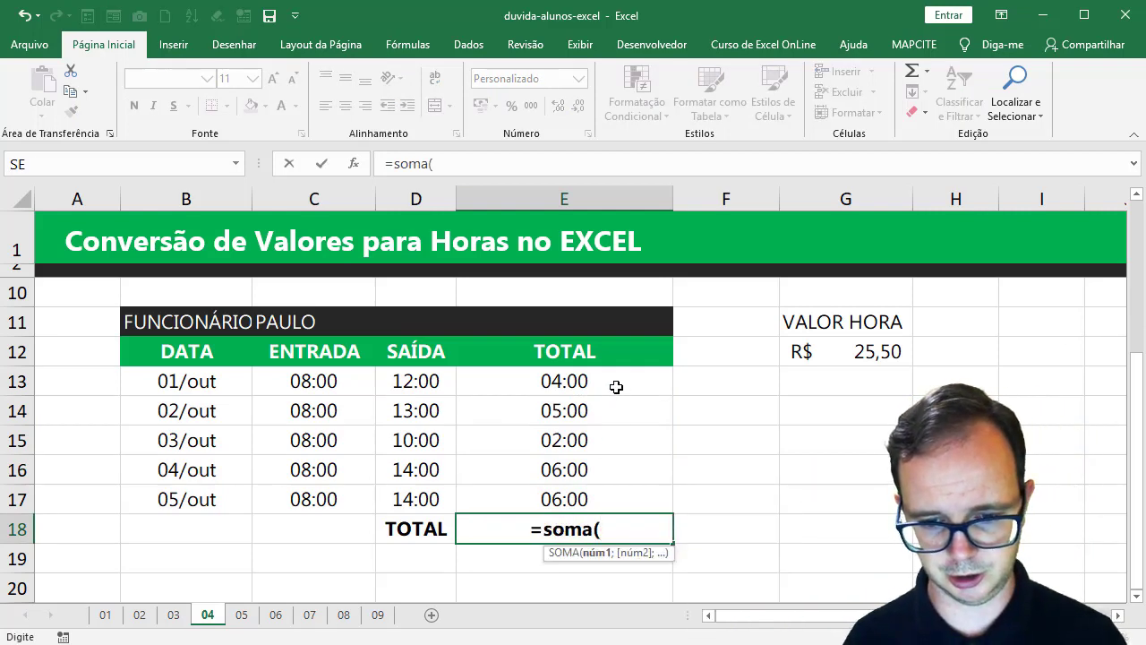
drag(614, 383, 617, 499)
key(Return)
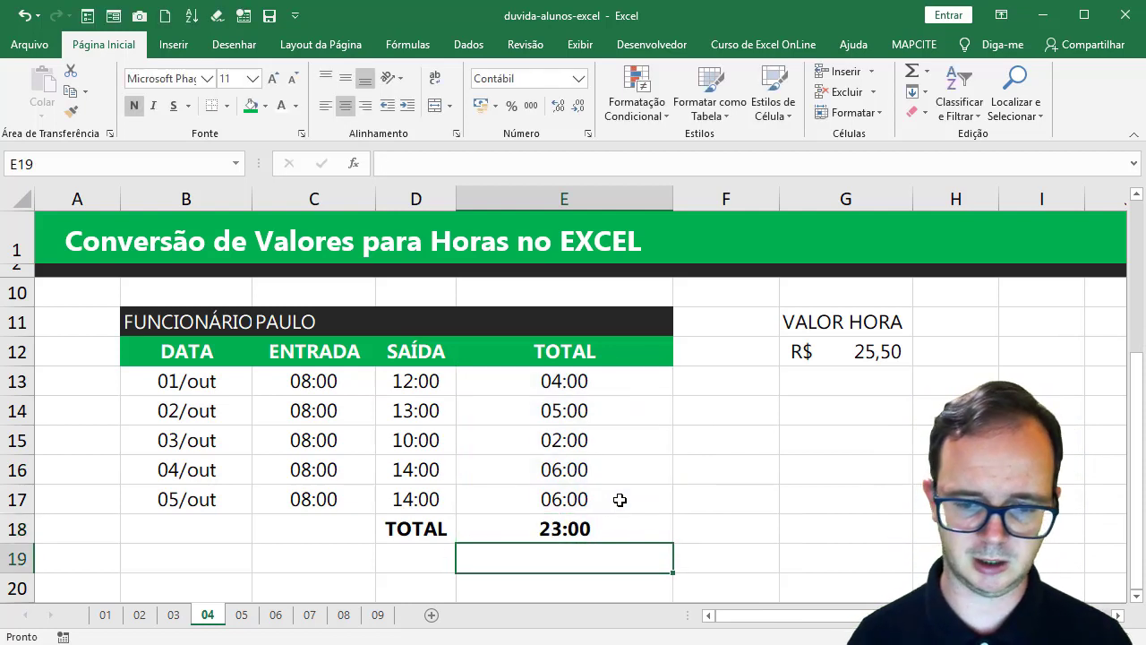
key(Up)
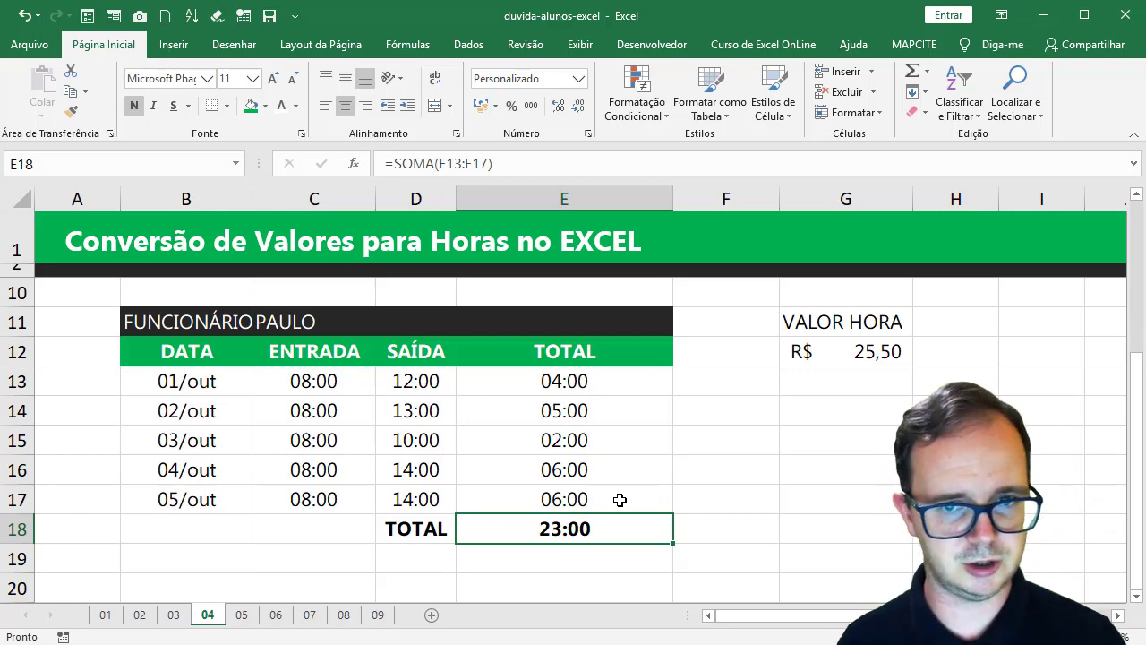
Format E18 with the 37:30:55 time style so it shows 23:00:00
click(587, 134)
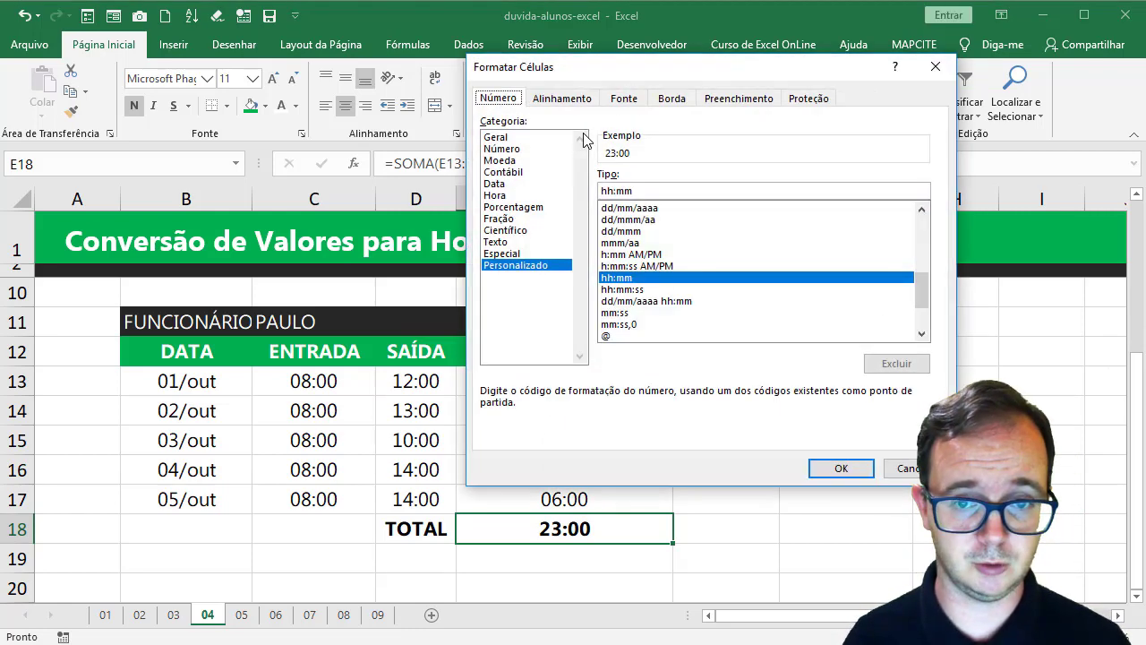
click(499, 196)
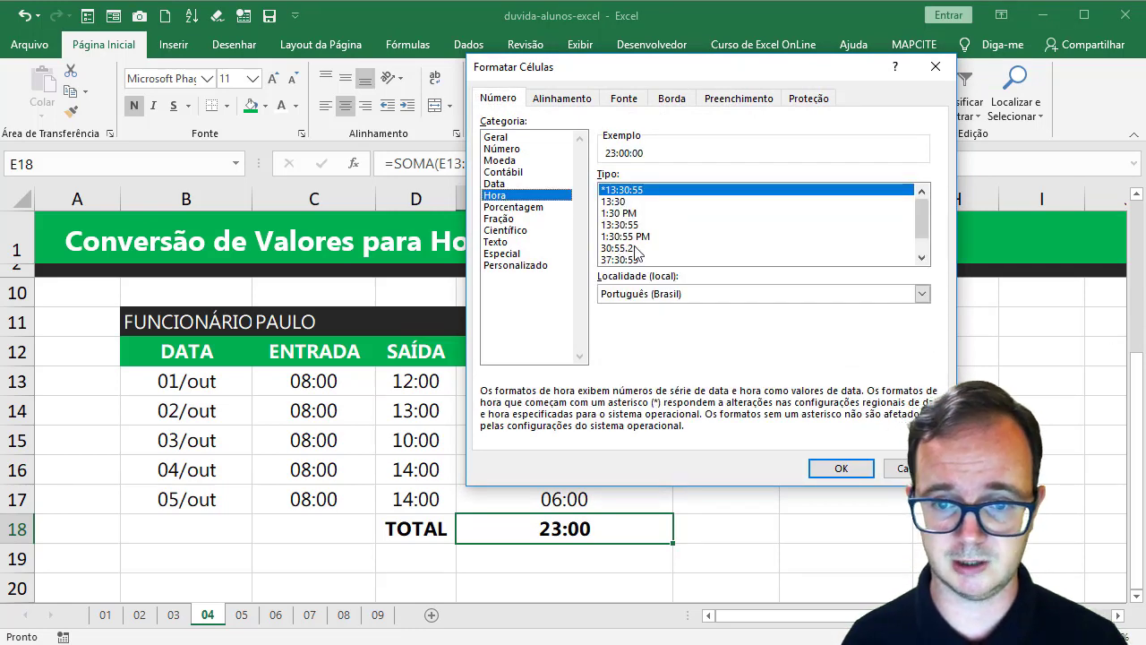
click(637, 260)
click(816, 466)
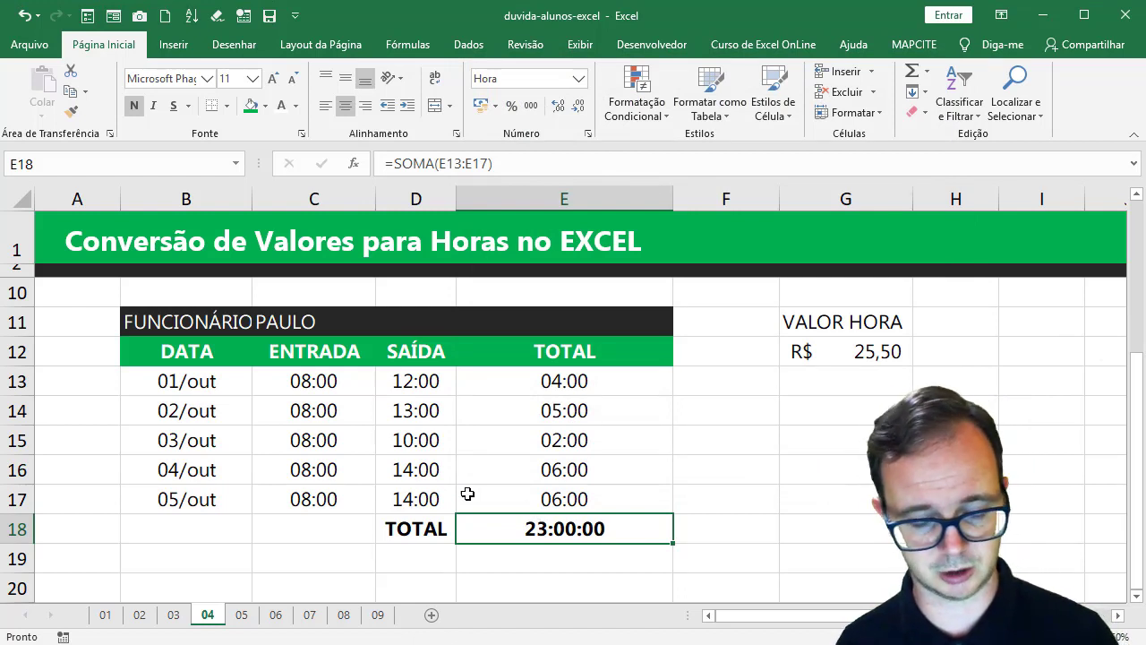
click(441, 501)
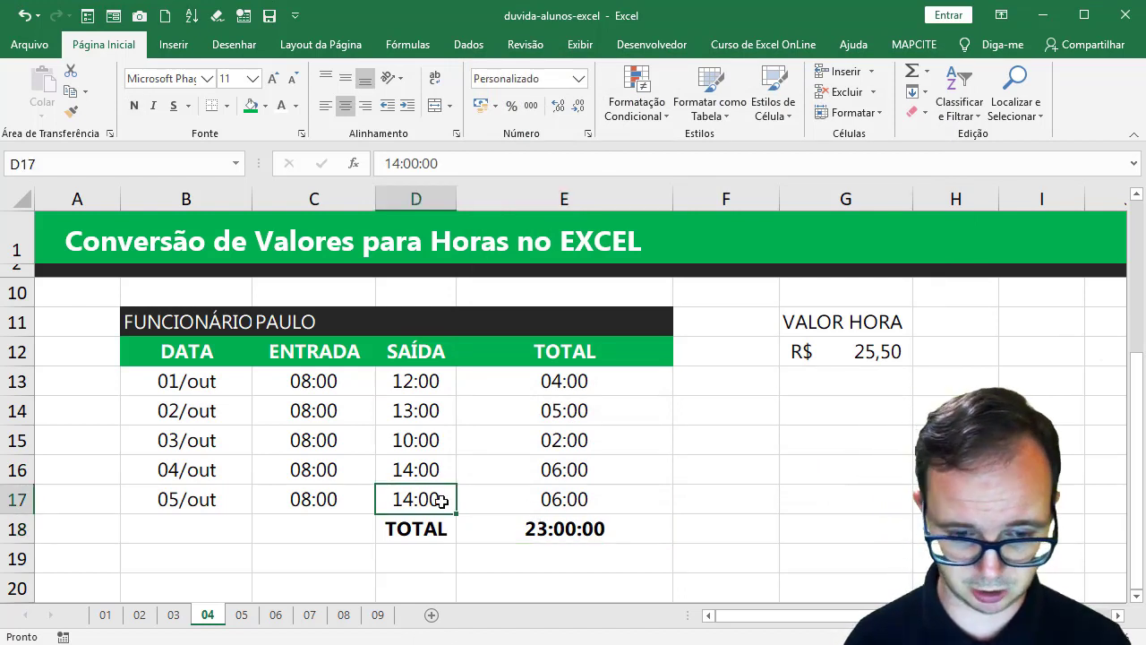
text(19:)
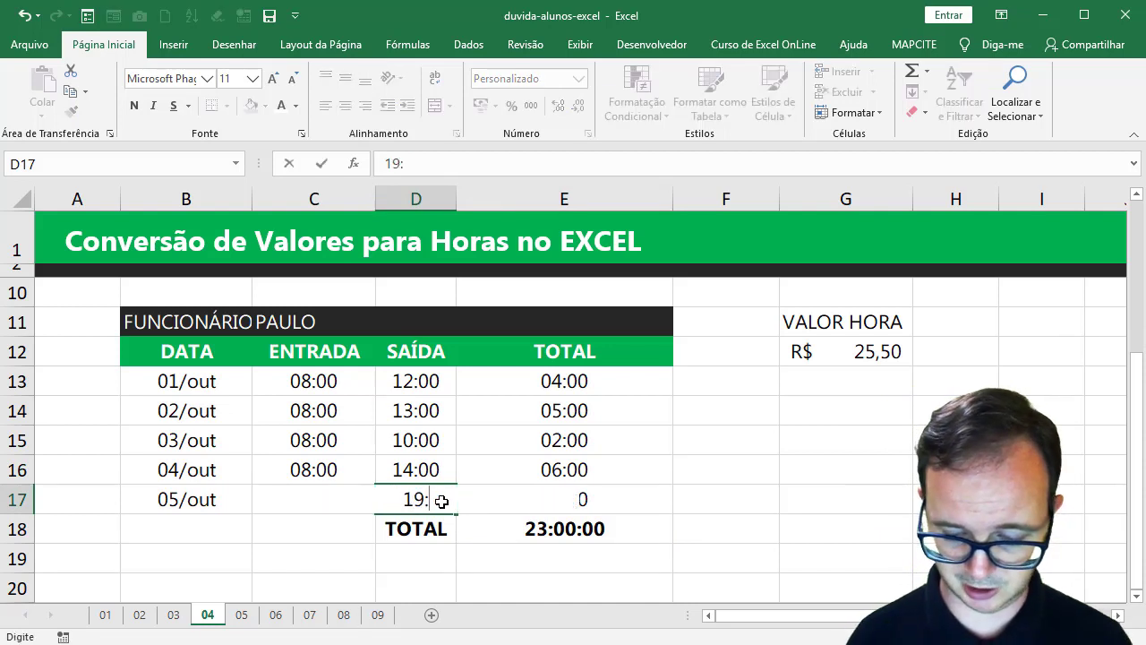
text(00)
key(Return)
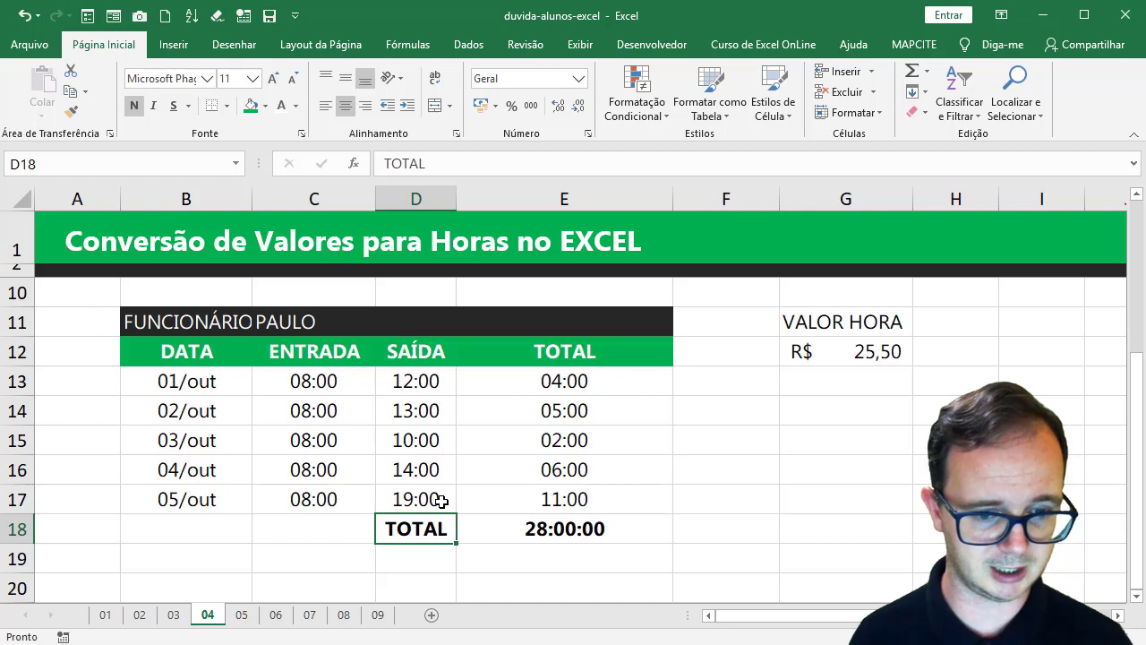
key(ctrl+z)
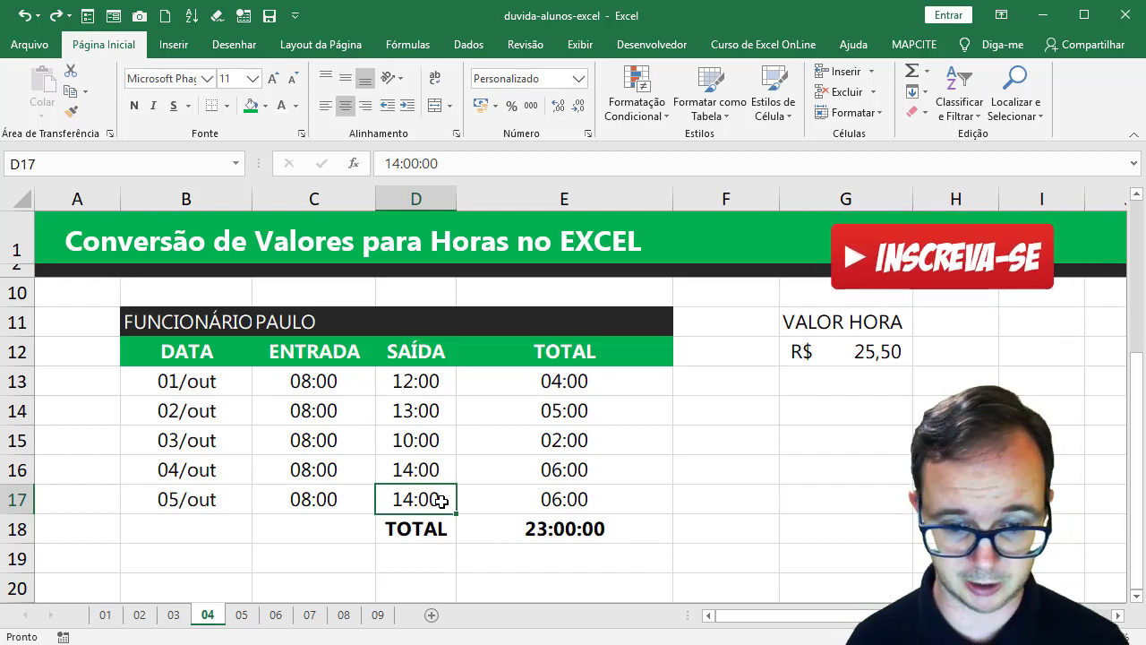
Enter the pay formula =E18*G12 in E19, multiplying total hours by the hourly rate
key(Down)
key(Right)
text(=)
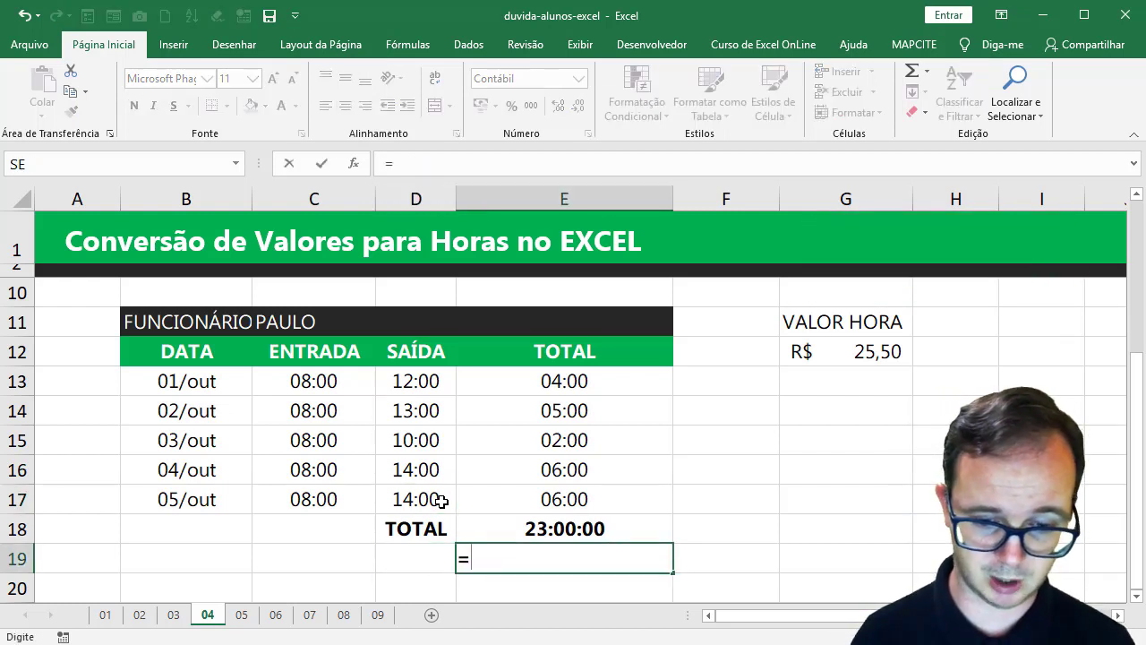
key(Up)
text(*)
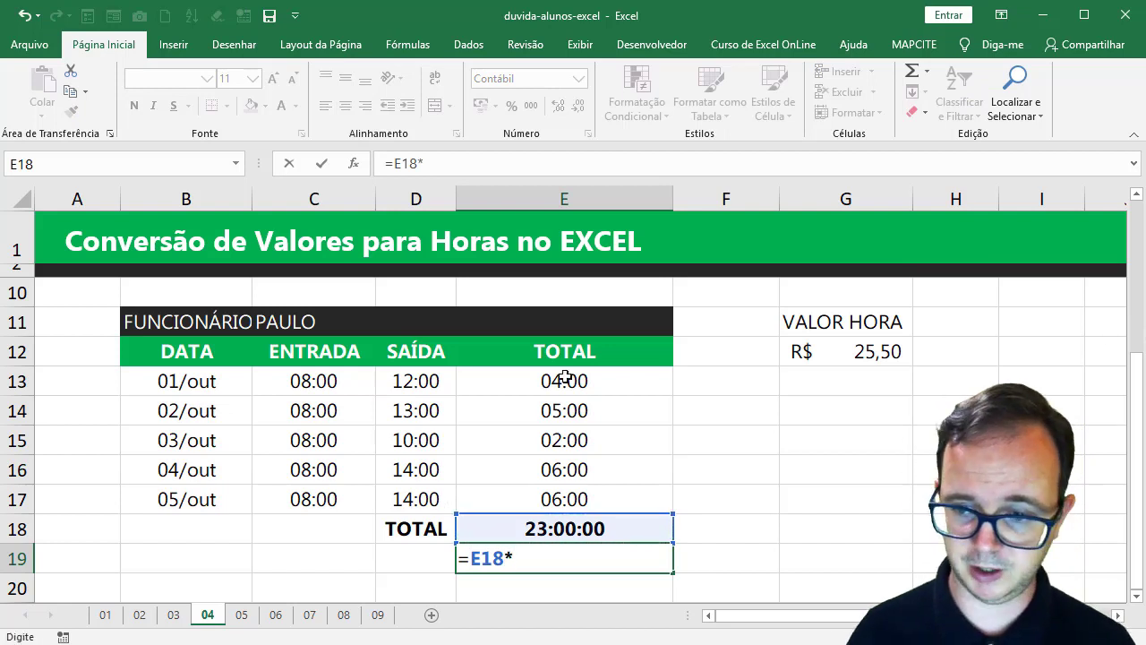
click(879, 350)
key(Return)
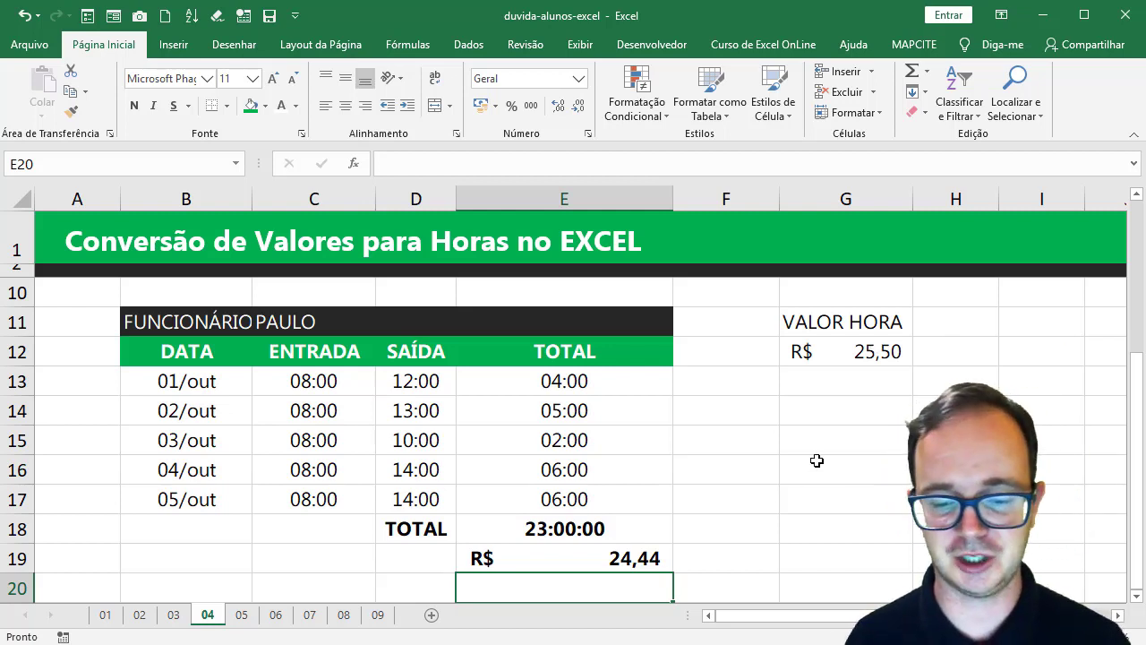
Correct E19 to =E18*G12*24 so the pay shows R$ 586,50
click(634, 559)
double_click(631, 563)
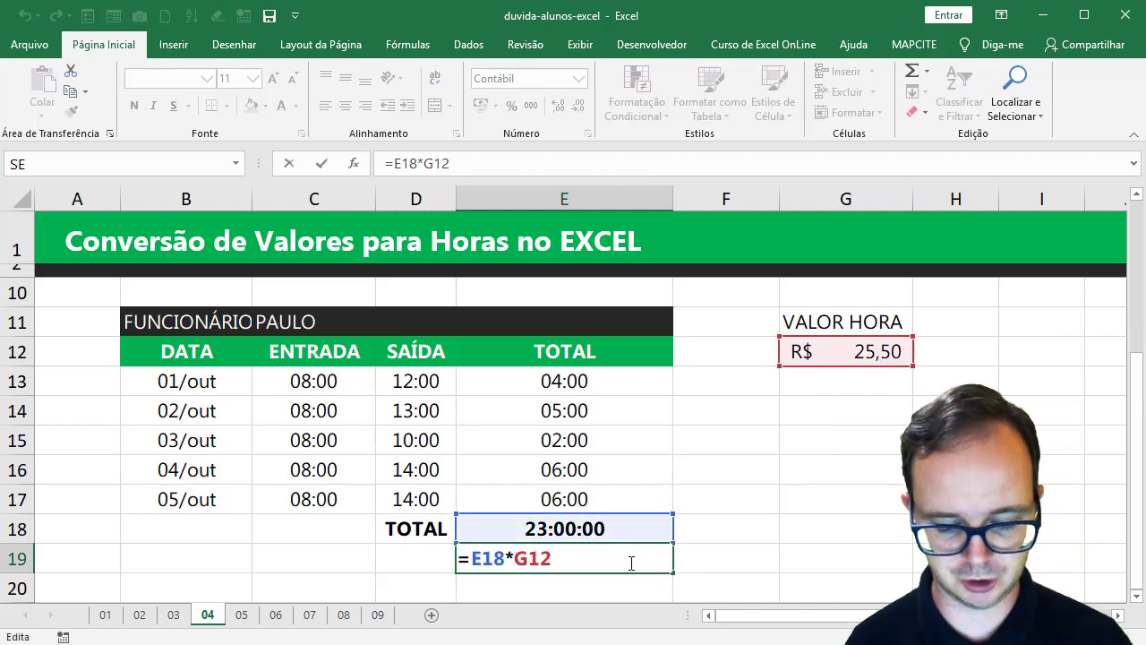
text(*24)
key(Return)
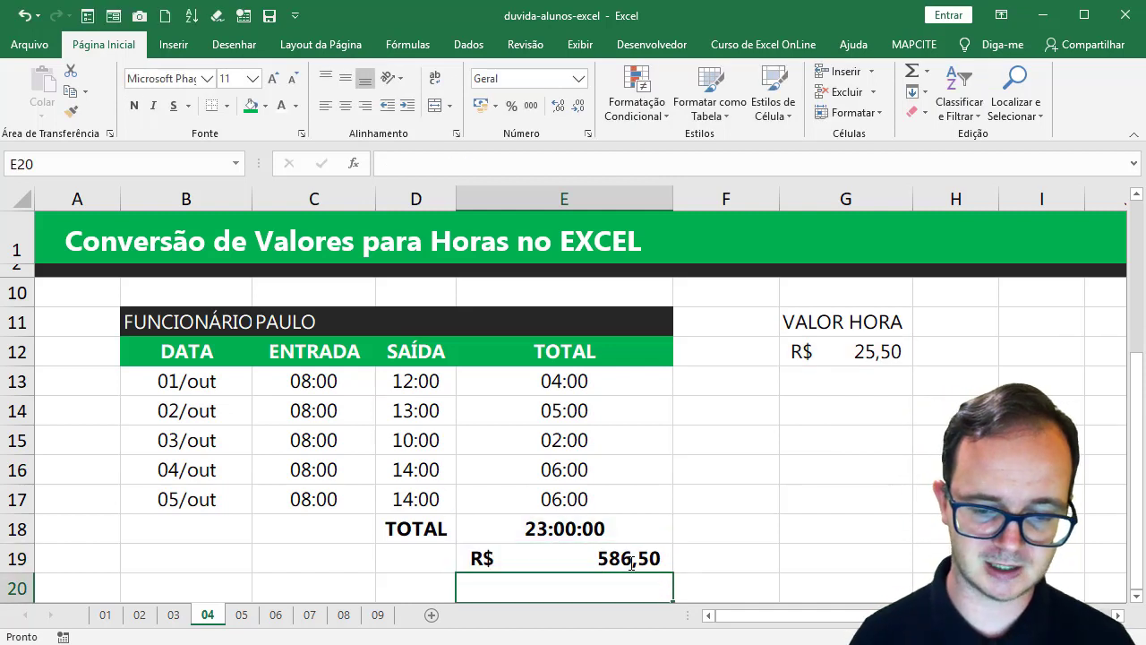
click(631, 562)
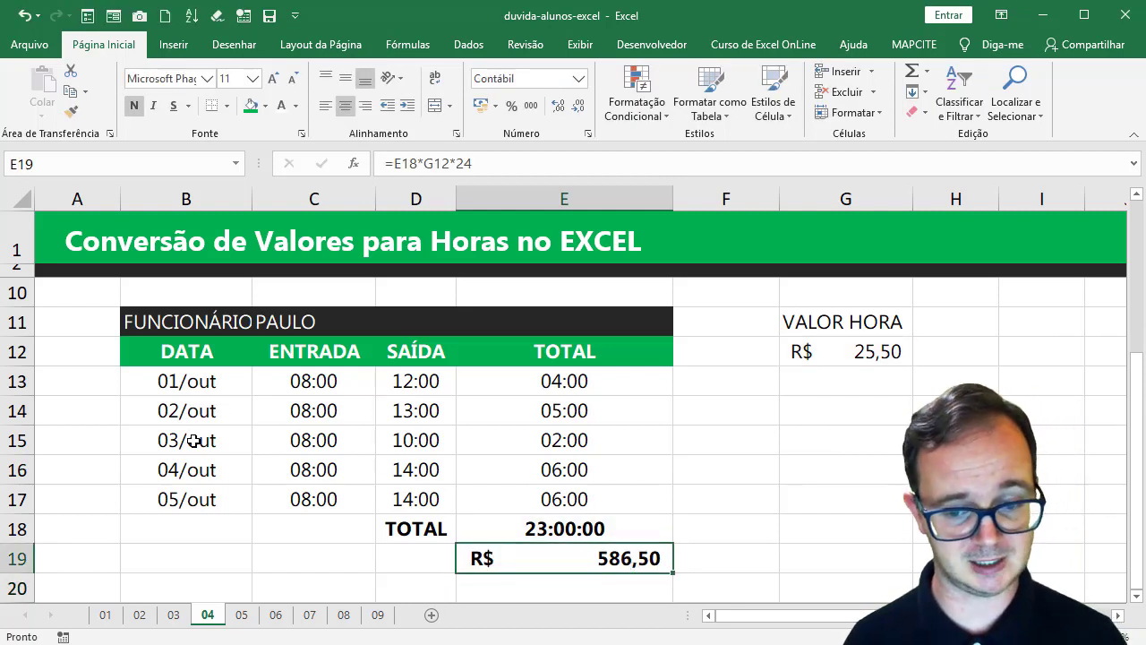